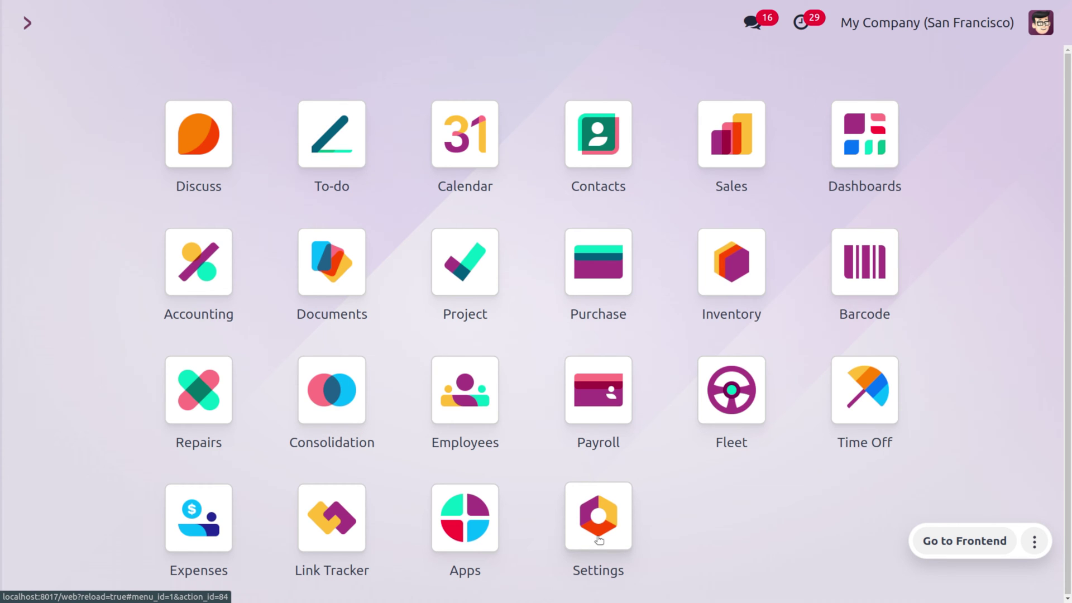
Filter Settings by 'cust' and open the Incoming Email Servers list under Use Custom Email Servers
left_click(600, 540)
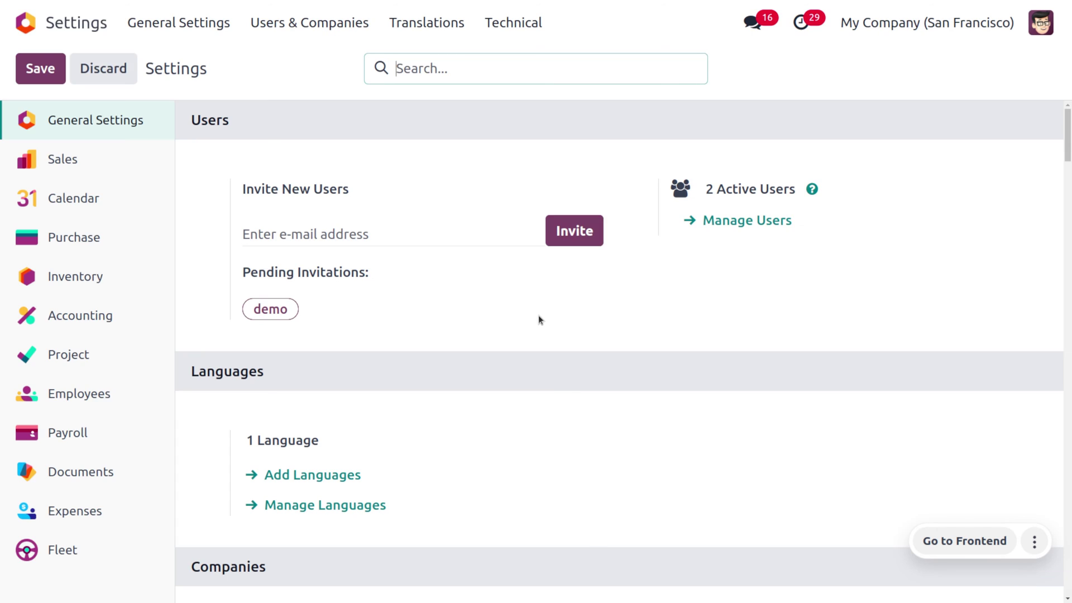
type("cust")
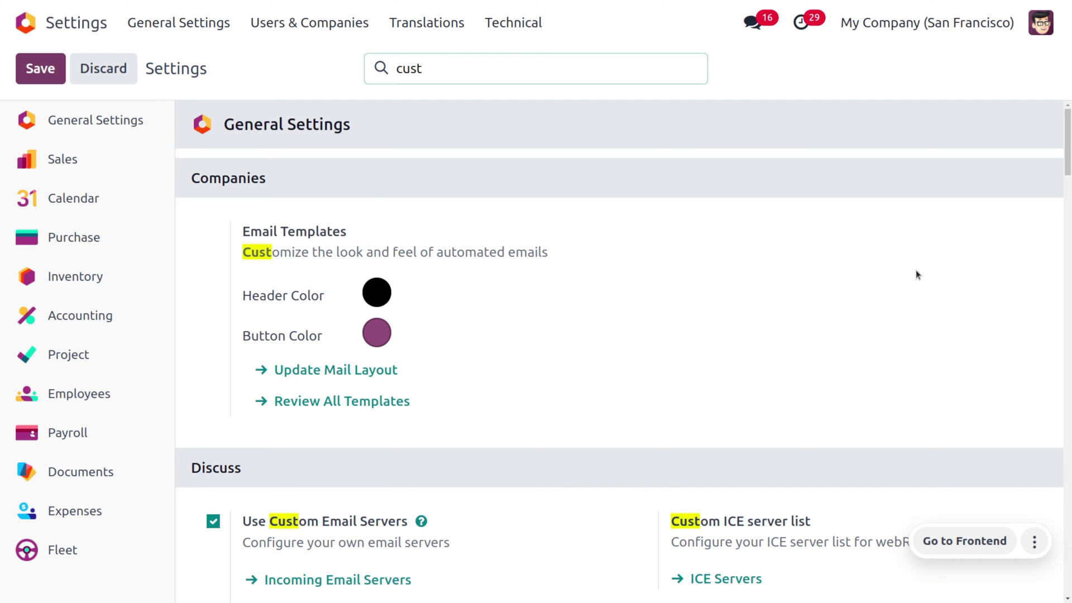
scroll(1069, 162, "down", 5)
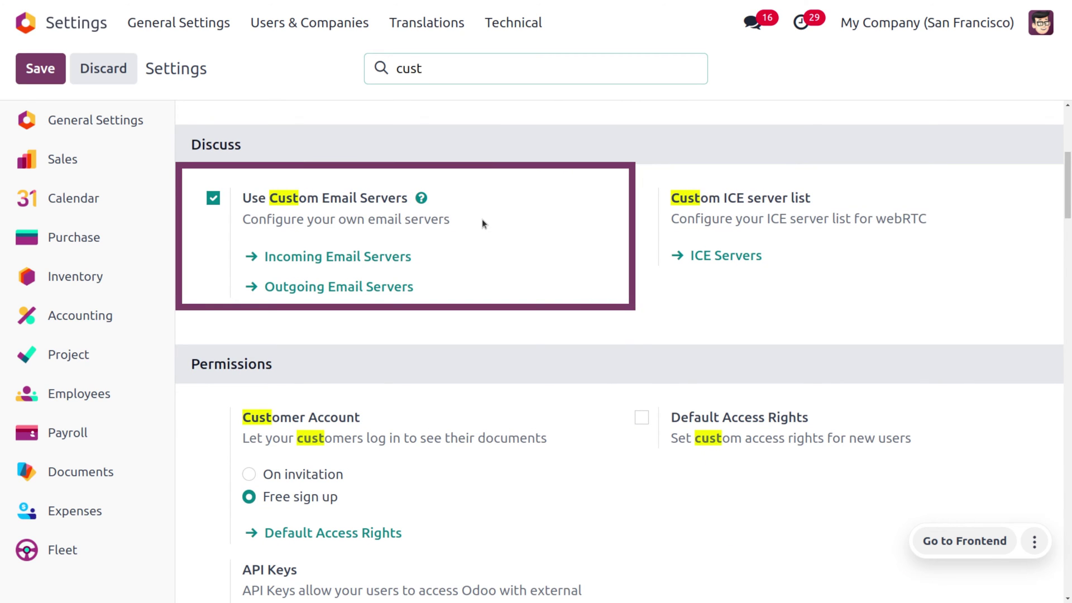
mouse_move(483, 223)
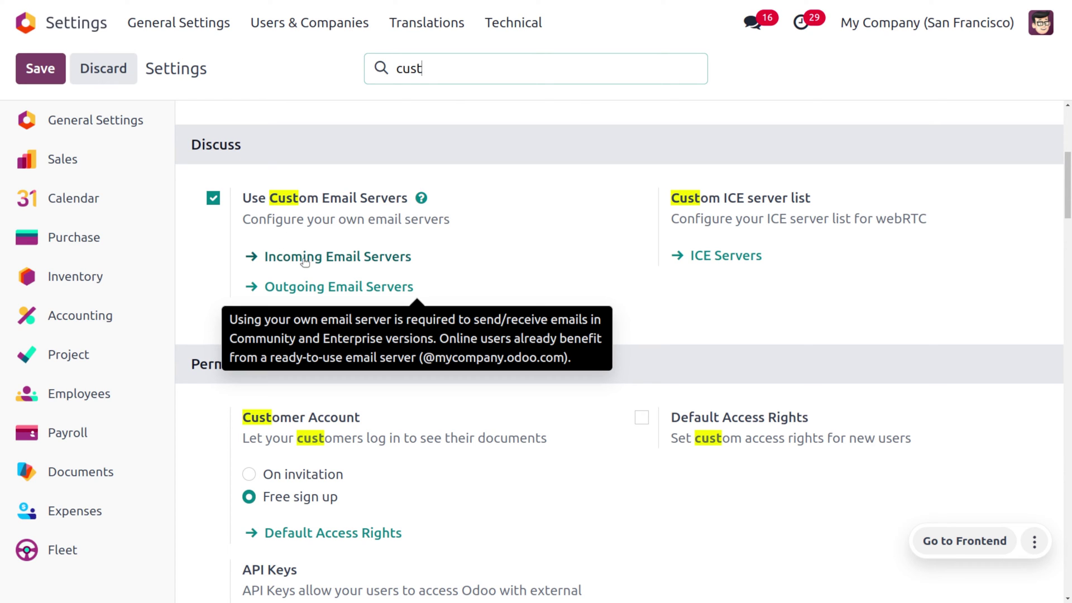
left_click(303, 258)
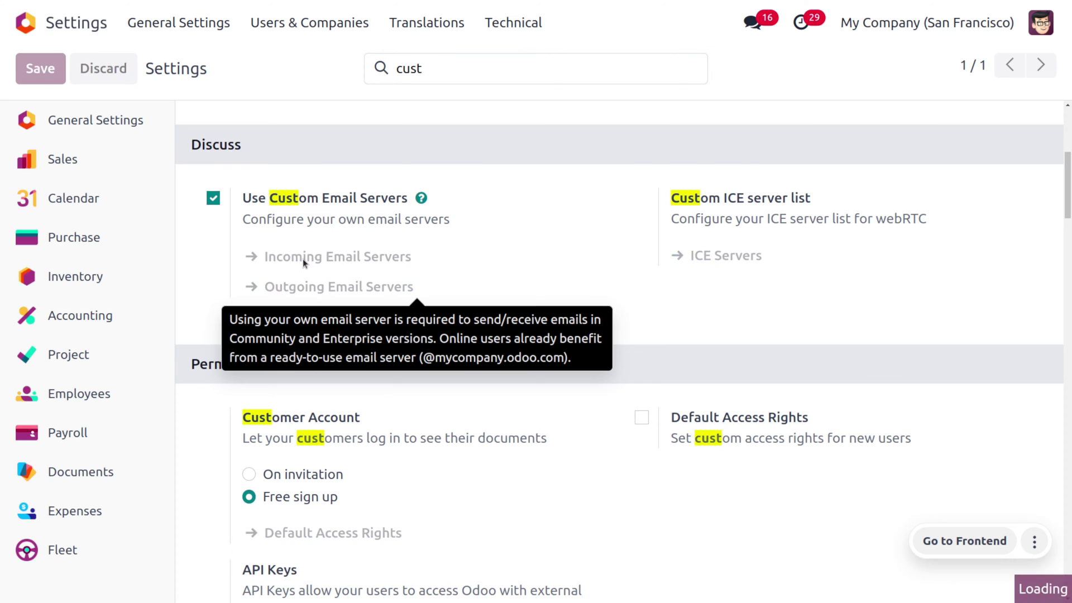
Open the 'income' POP server (pop.gmail.com, port 995, SSL) and check it creates Expense Report records
left_click(261, 170)
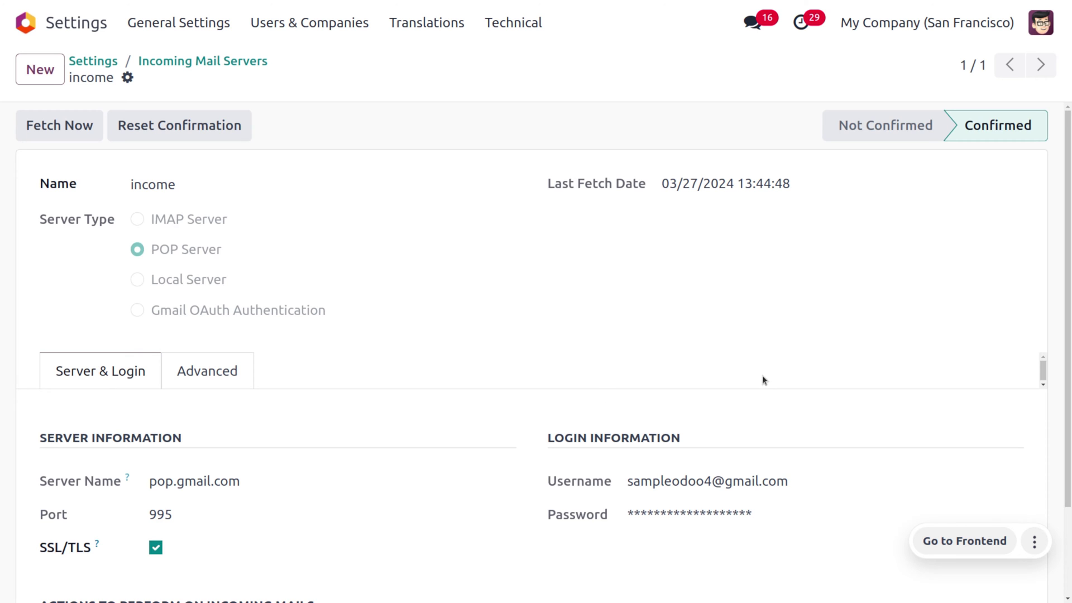
scroll(1068, 335, "down", 3)
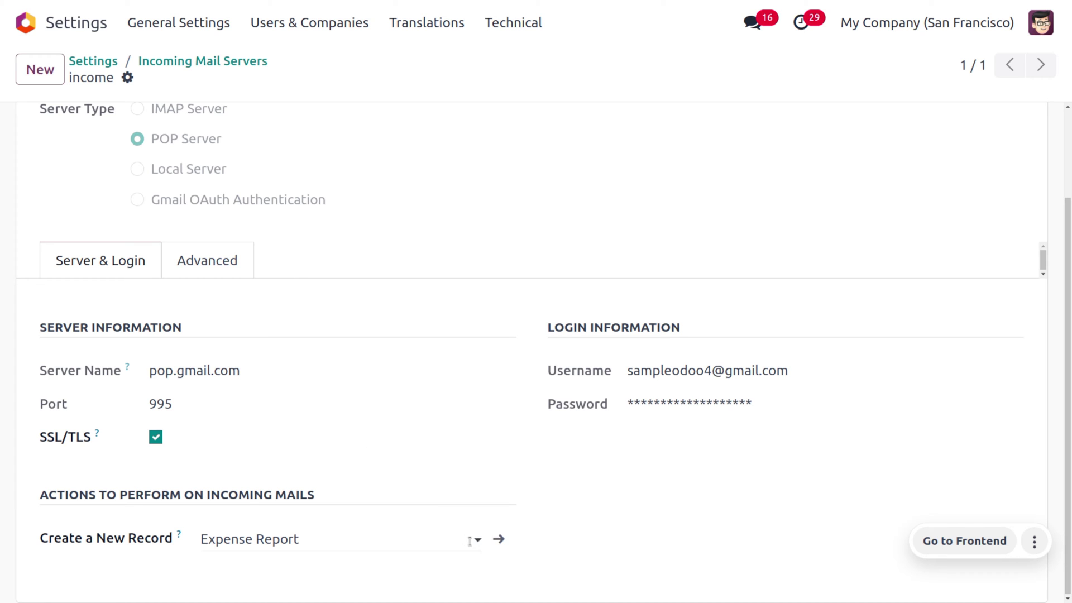
left_click(497, 540)
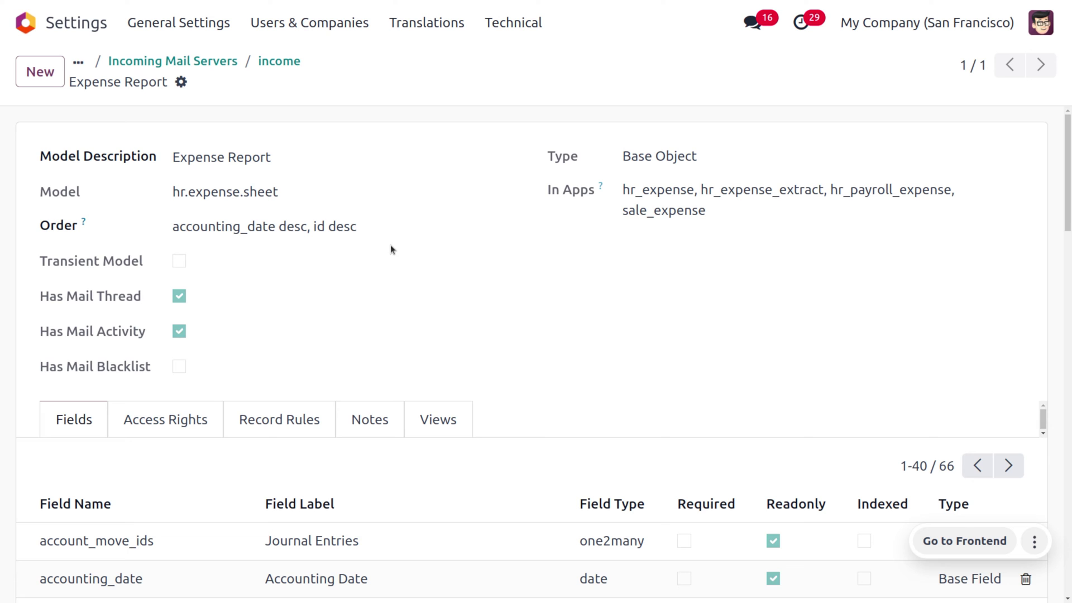
left_click(152, 62)
left_click(148, 154)
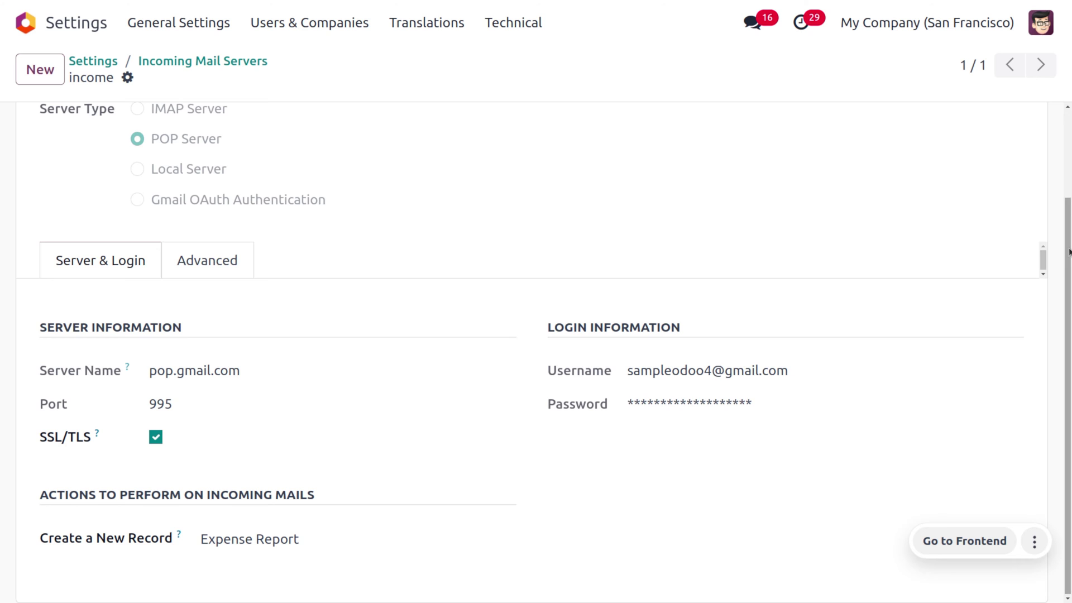
scroll(1067, 147, "up", 2)
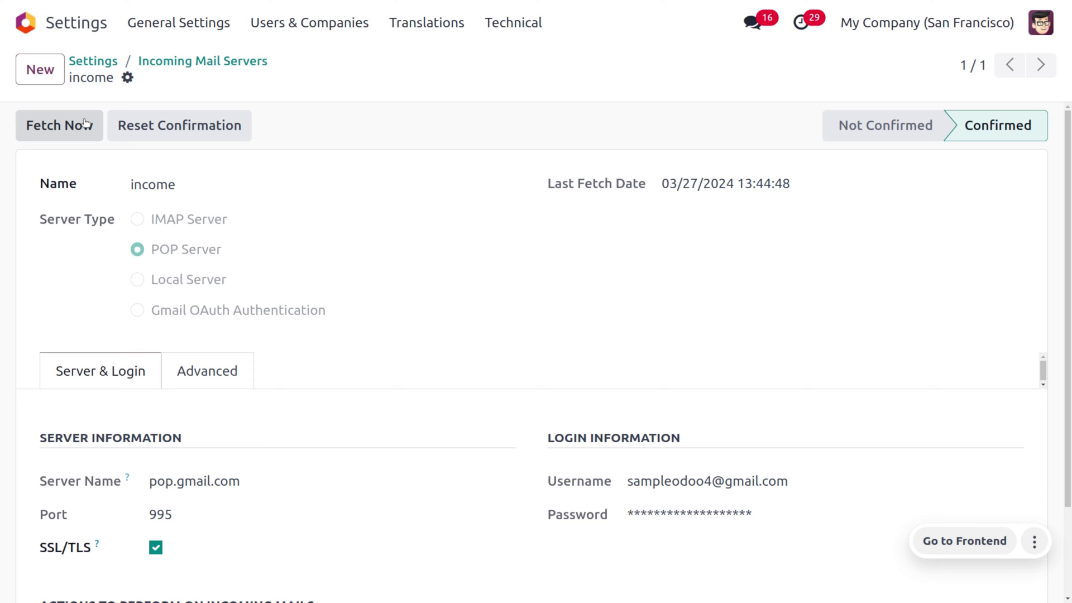
From the home menu, launch the Employees app by searching 'empl'
left_click(24, 25)
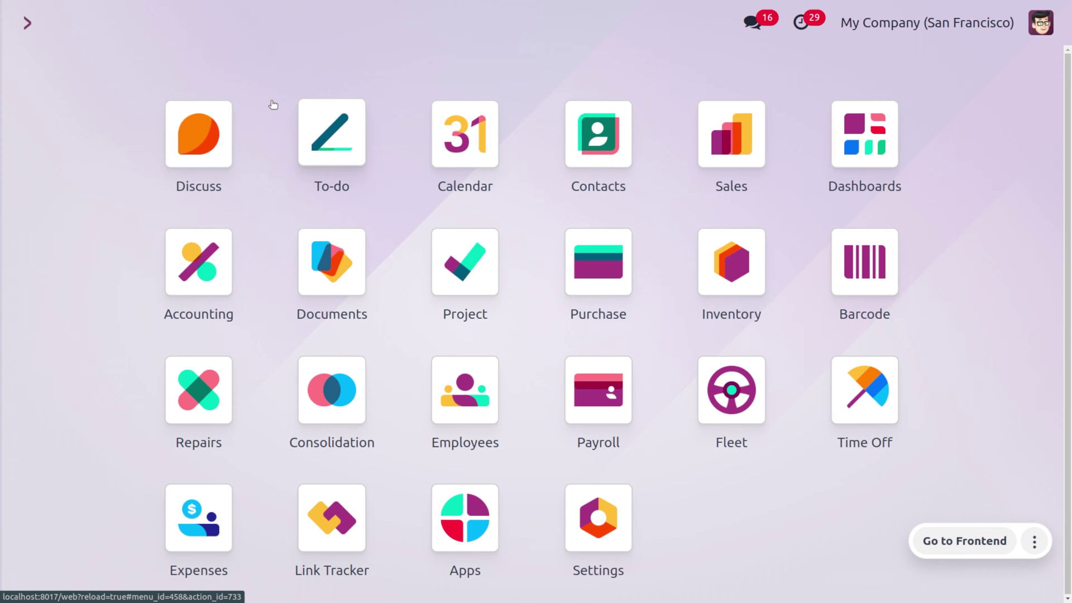
type("empl")
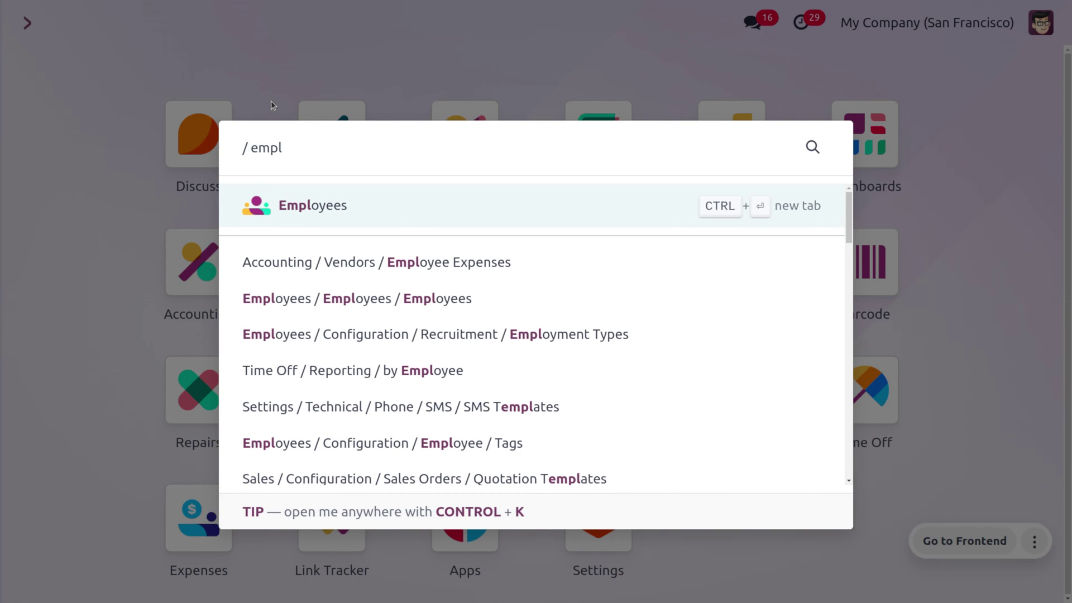
key("Return")
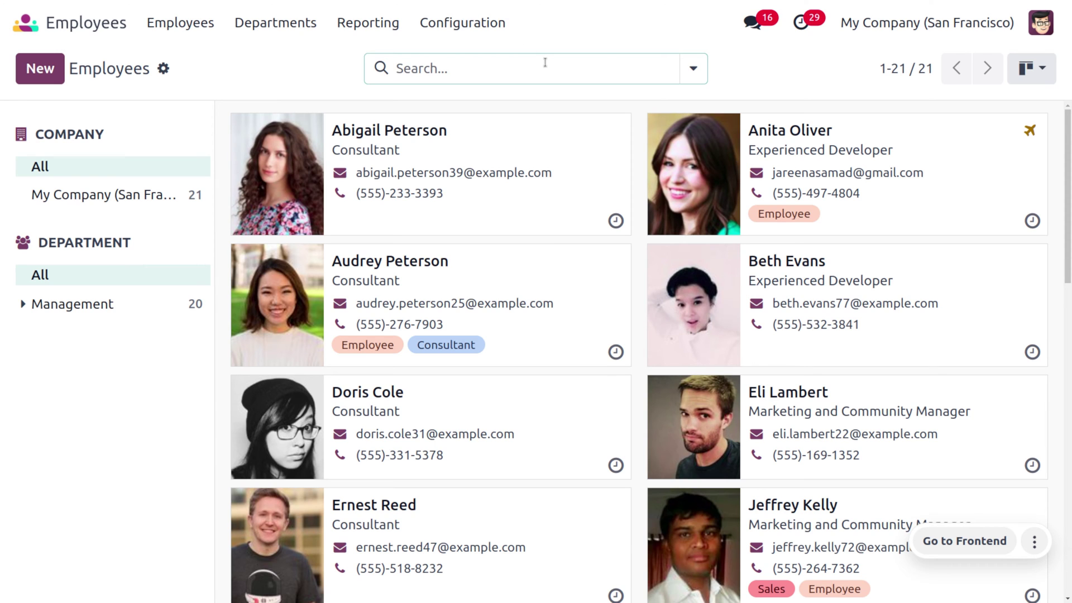
Group the employee kanban by Contract Warning into No and Yes columns, then open an employee card
left_click(686, 78)
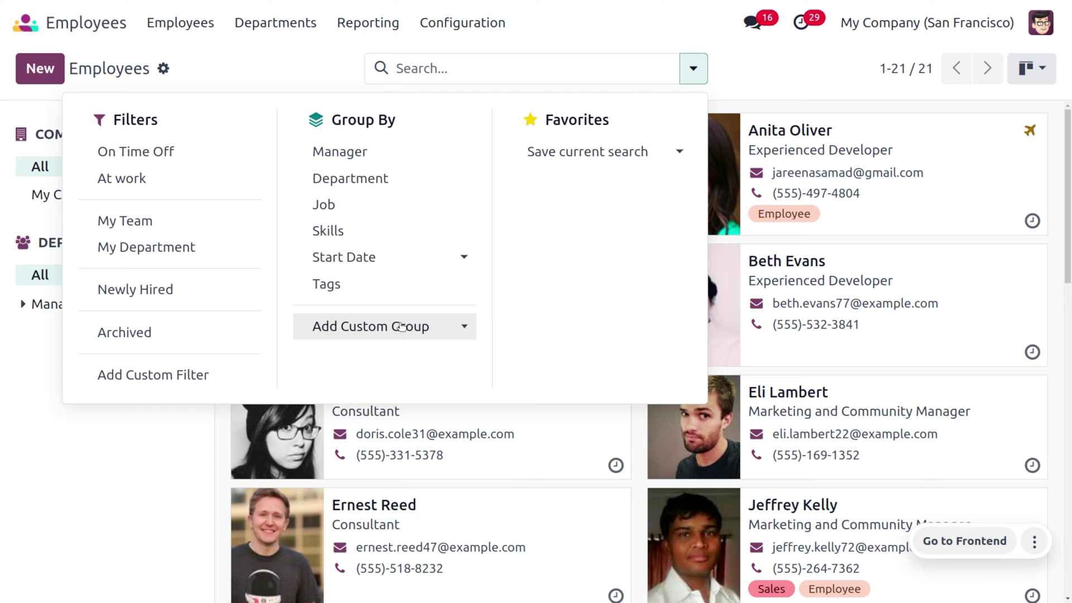
left_click(383, 326)
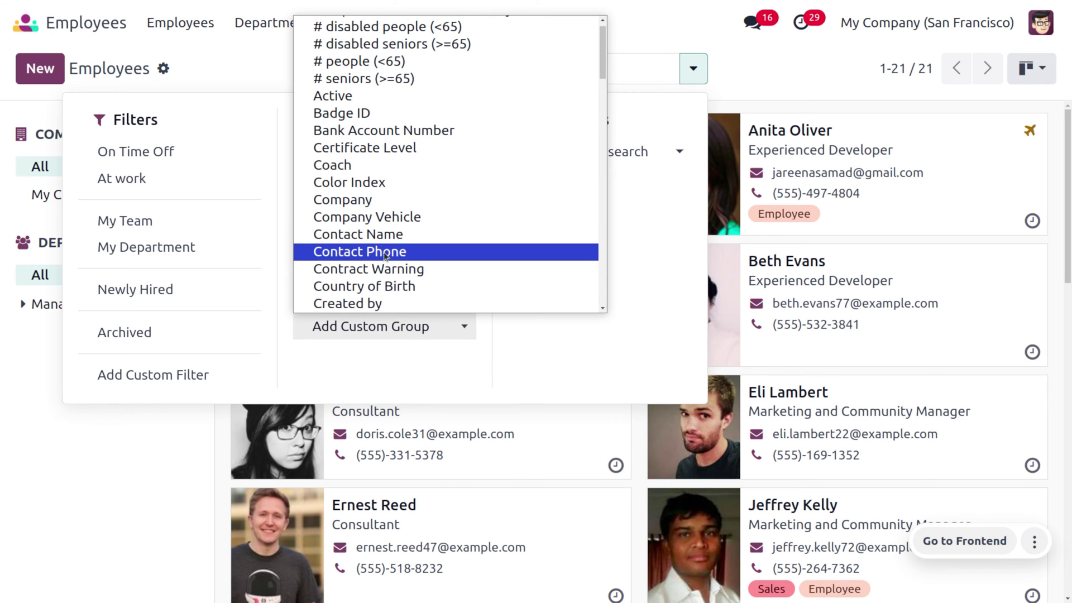
left_click(391, 270)
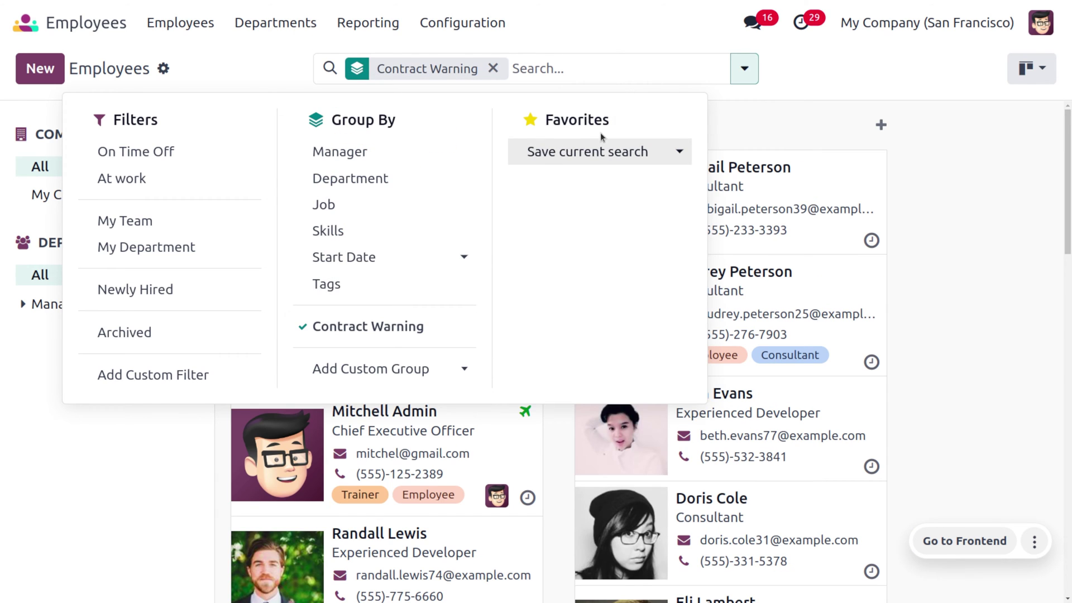
left_click(625, 26)
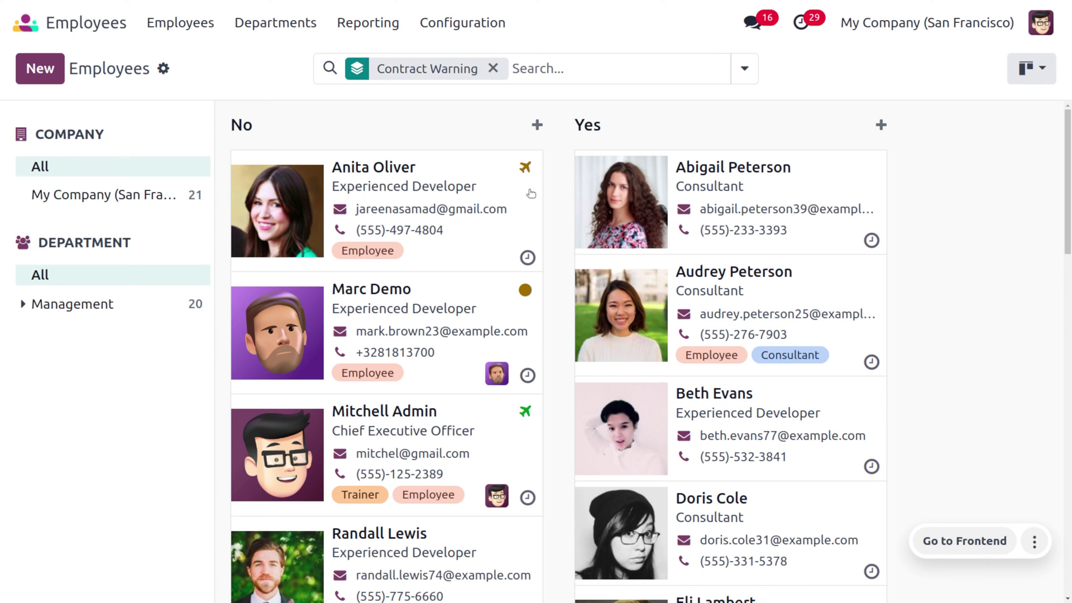
left_click(443, 198)
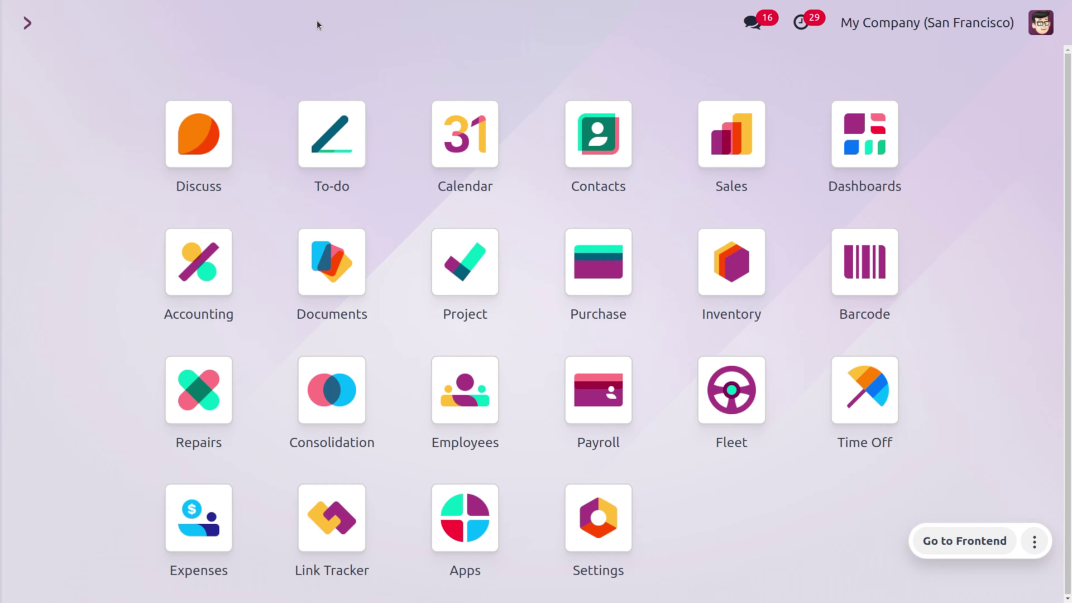
type("ex")
key("Return")
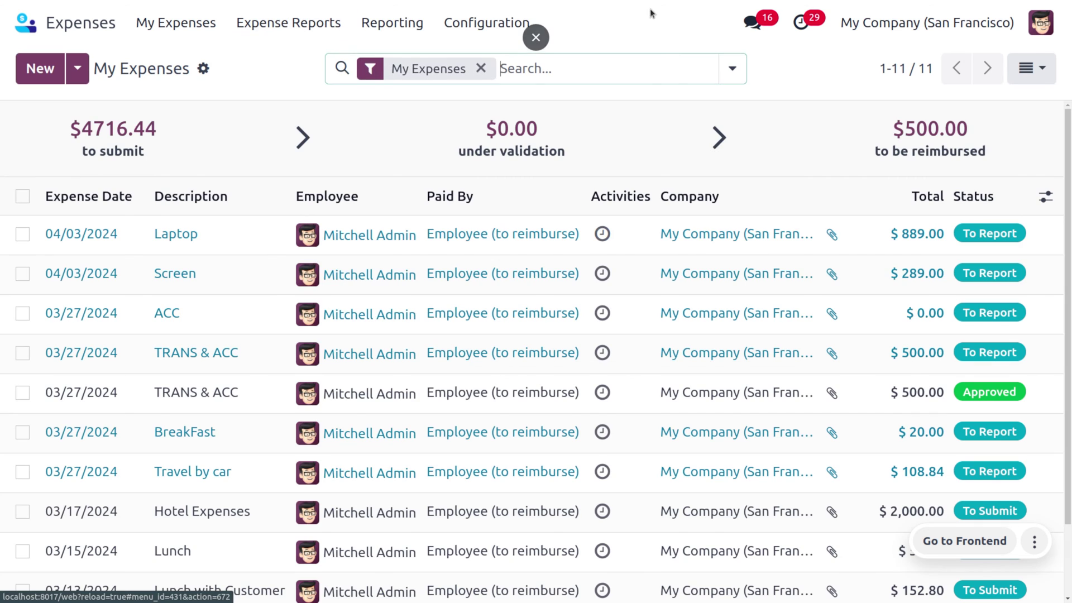
left_click(509, 24)
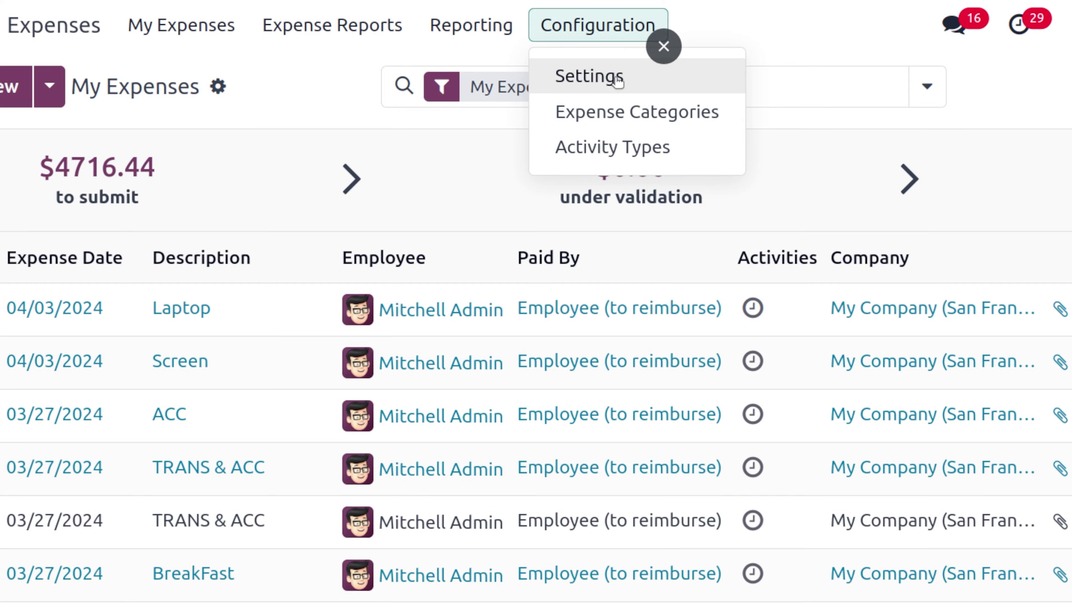
left_click(551, 99)
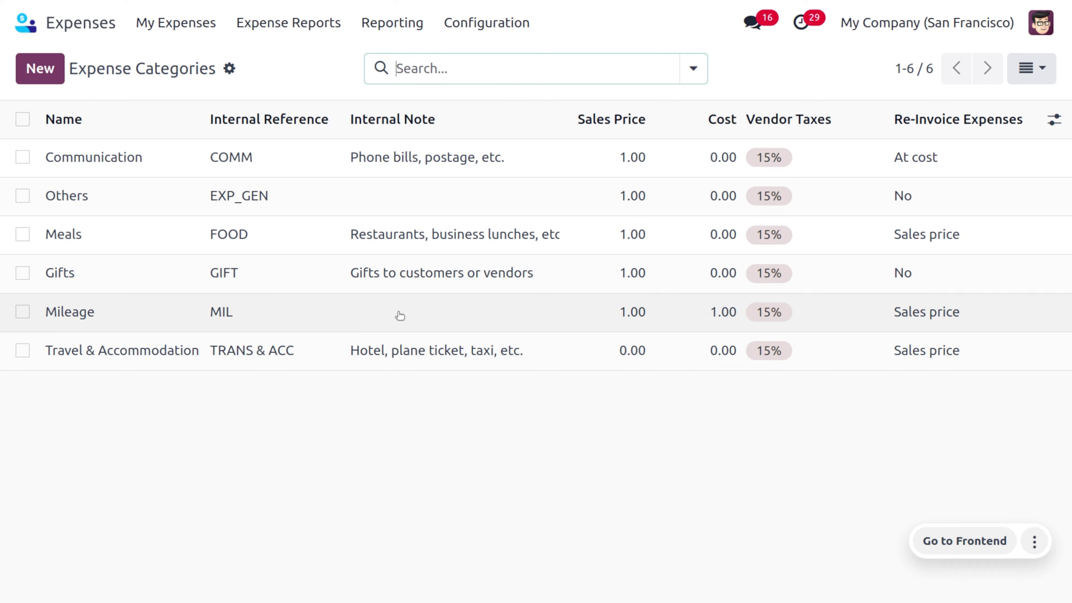
left_click(283, 354)
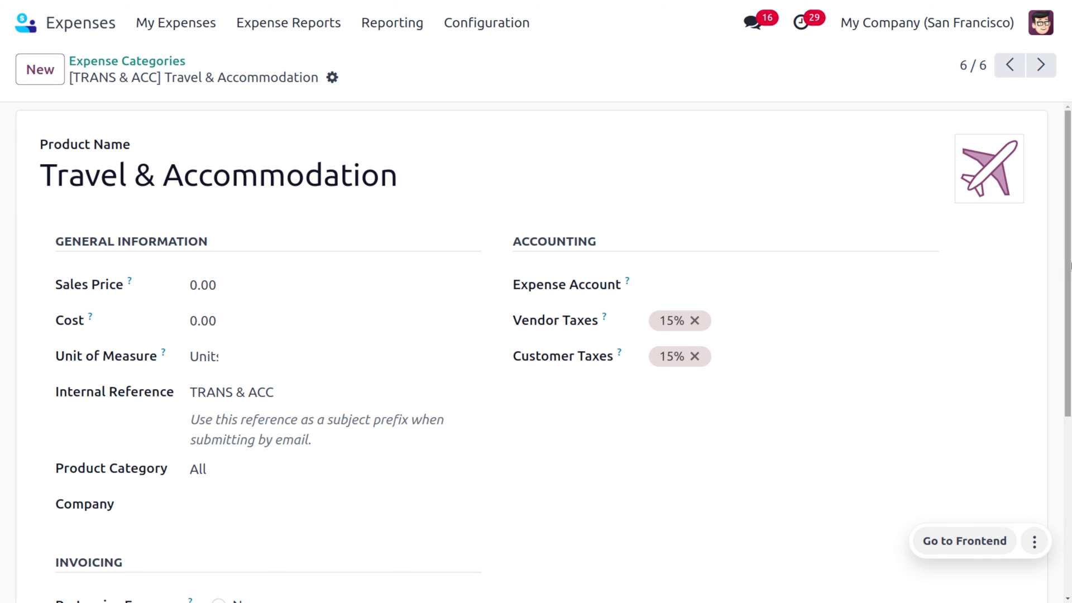
left_click_drag(1071, 291, 1070, 389)
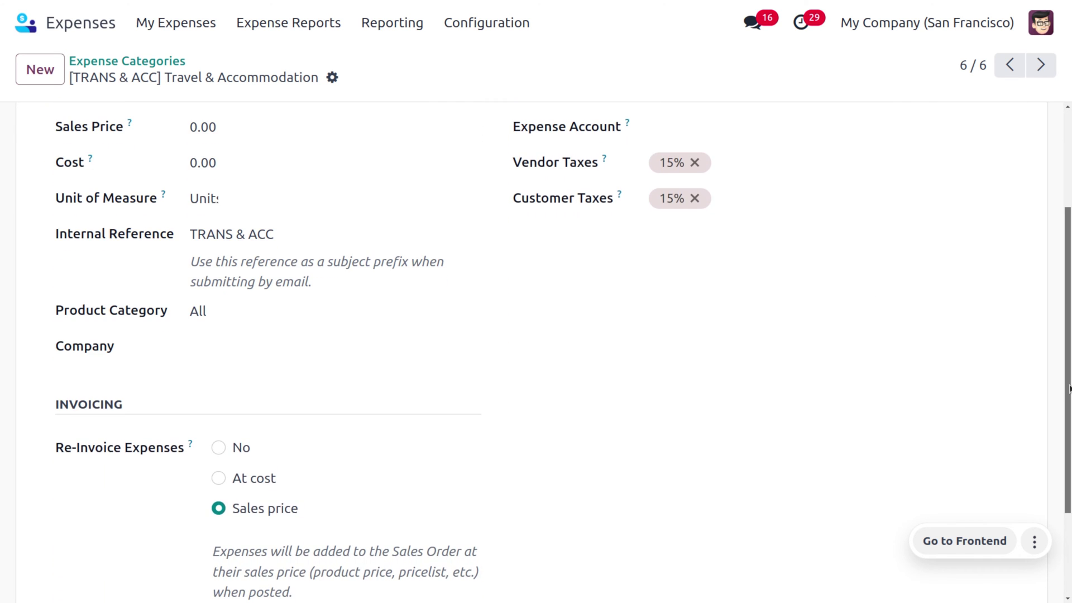
left_click_drag(1069, 389, 1069, 282)
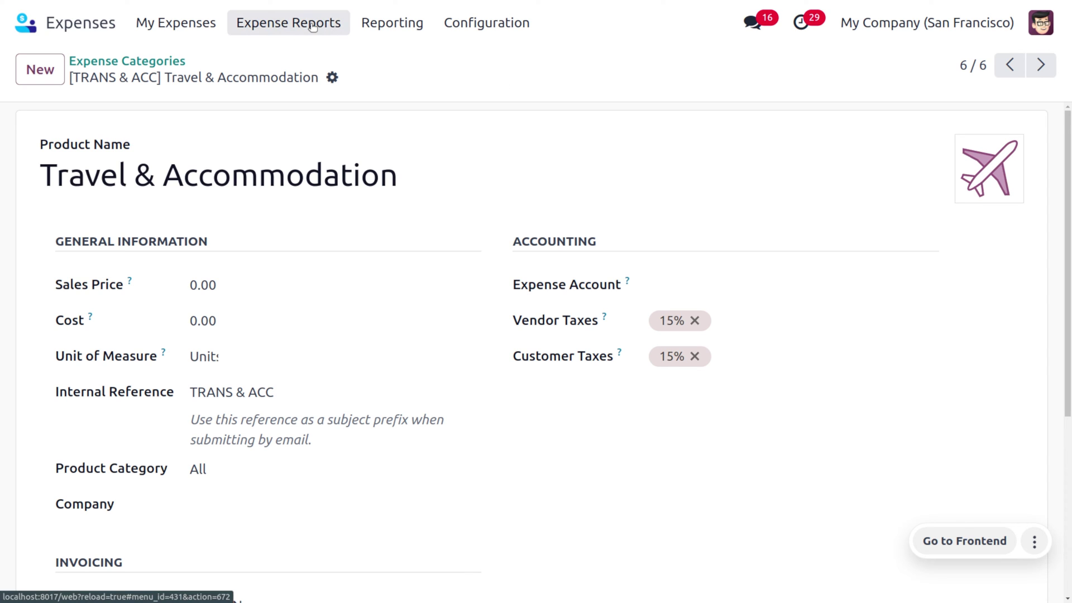
left_click(25, 23)
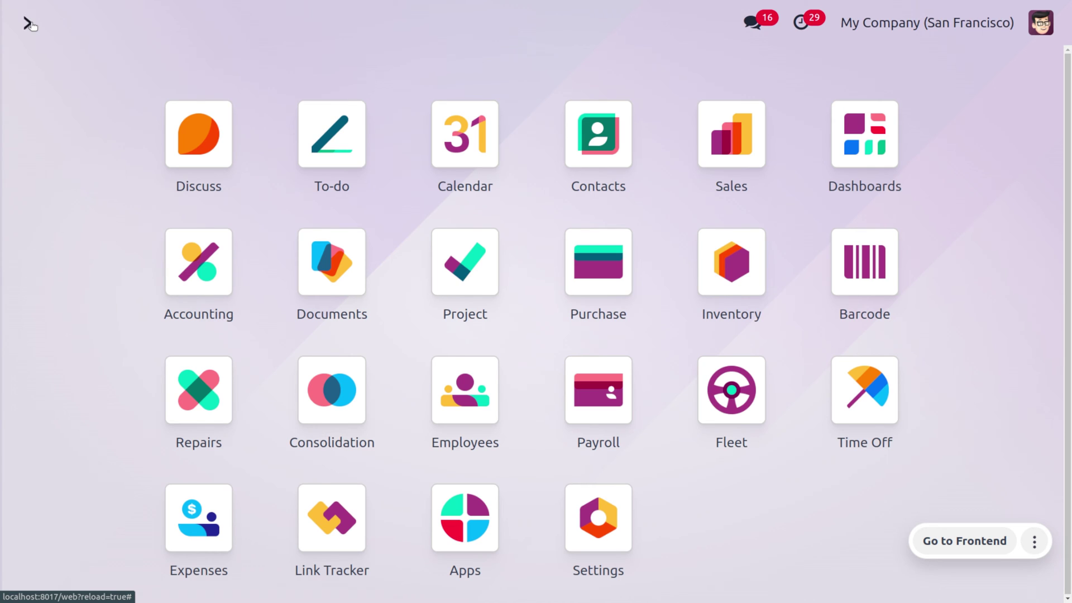
Open the Hotel Accommodation product in Sales and change its cost to 300
type("prod")
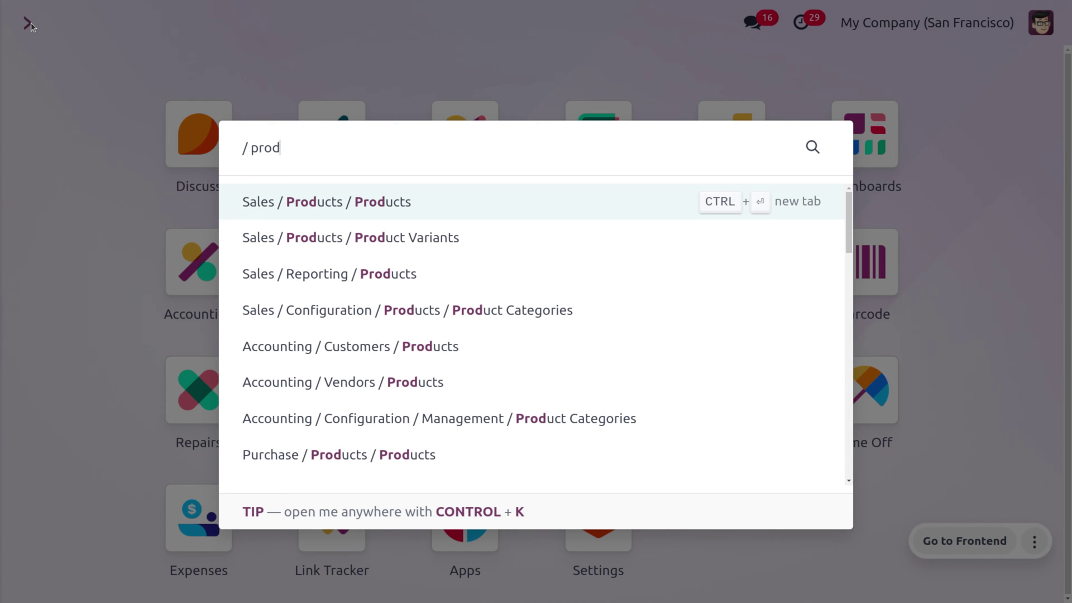
type("uct")
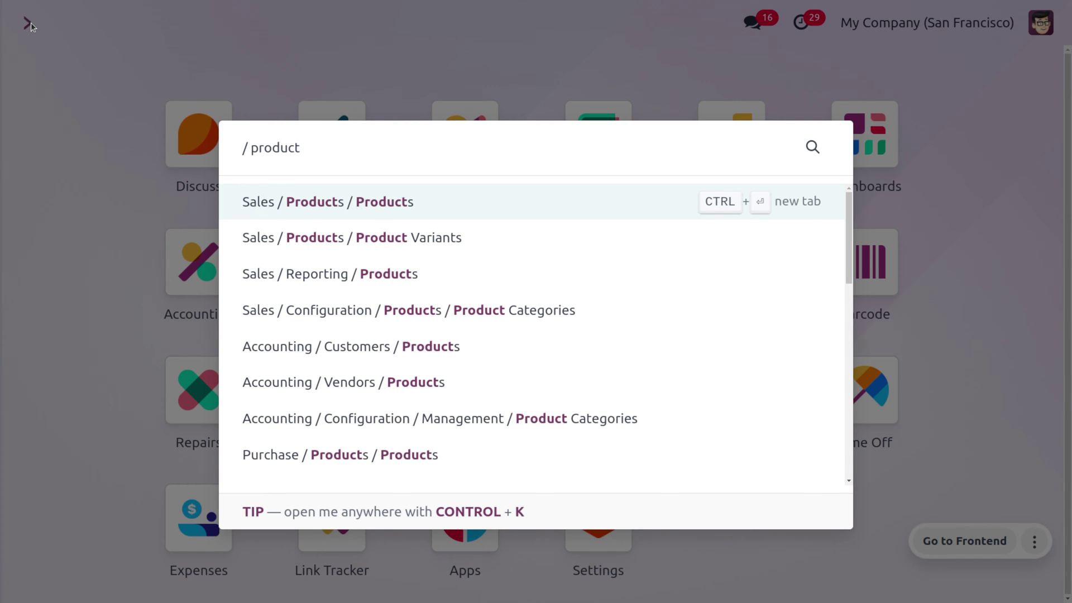
key("Return")
left_click(151, 169)
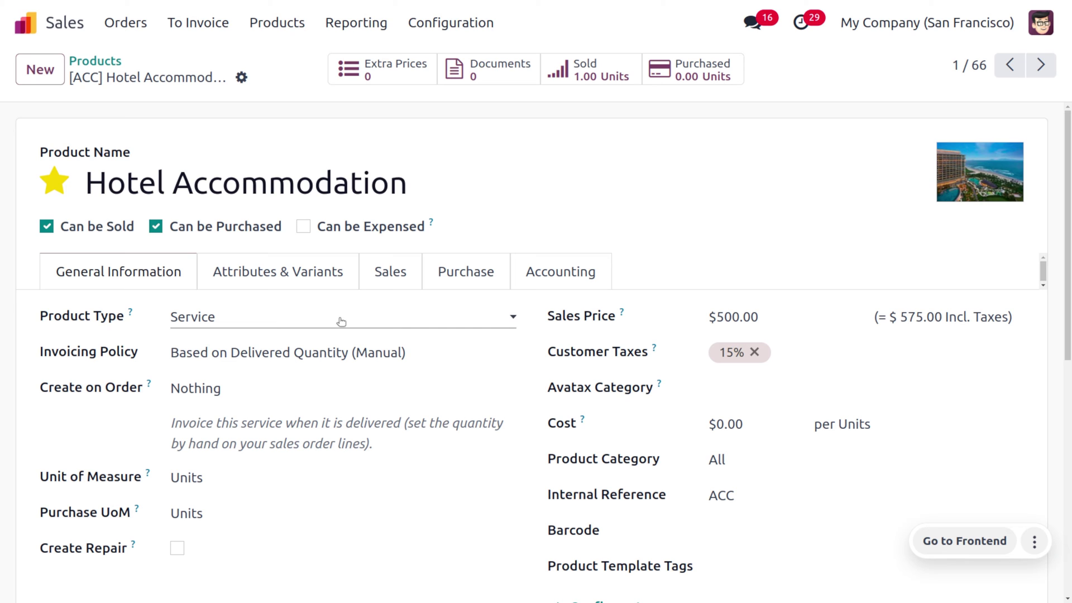
left_click(743, 423)
key("BackSpace")
type("300")
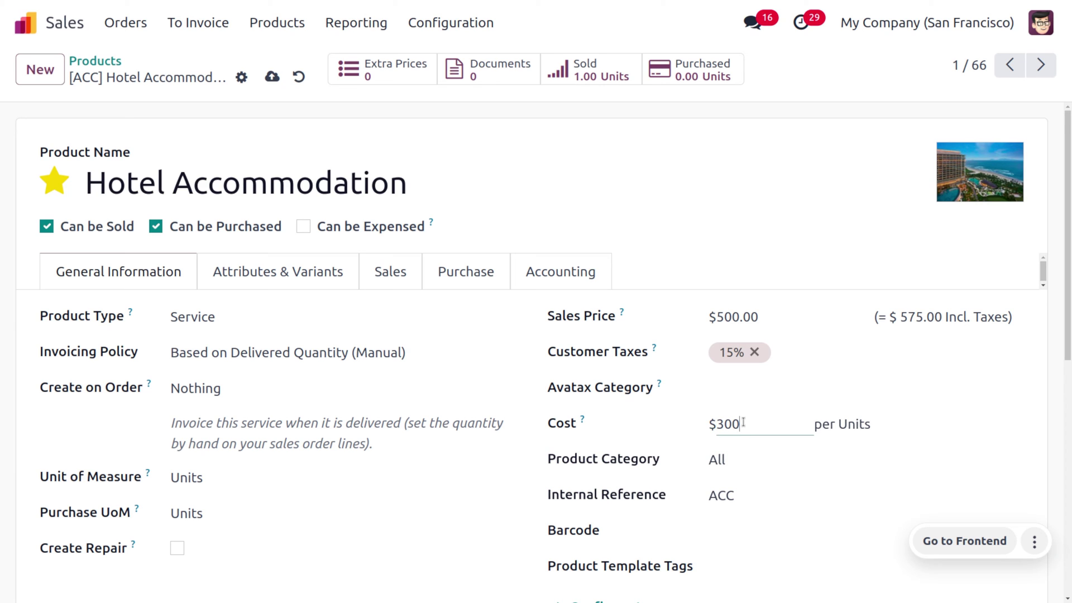
left_click(1043, 441)
In Expenses, open the Travel & Accommodation category and select its TRANS & ACC internal reference
left_click(25, 23)
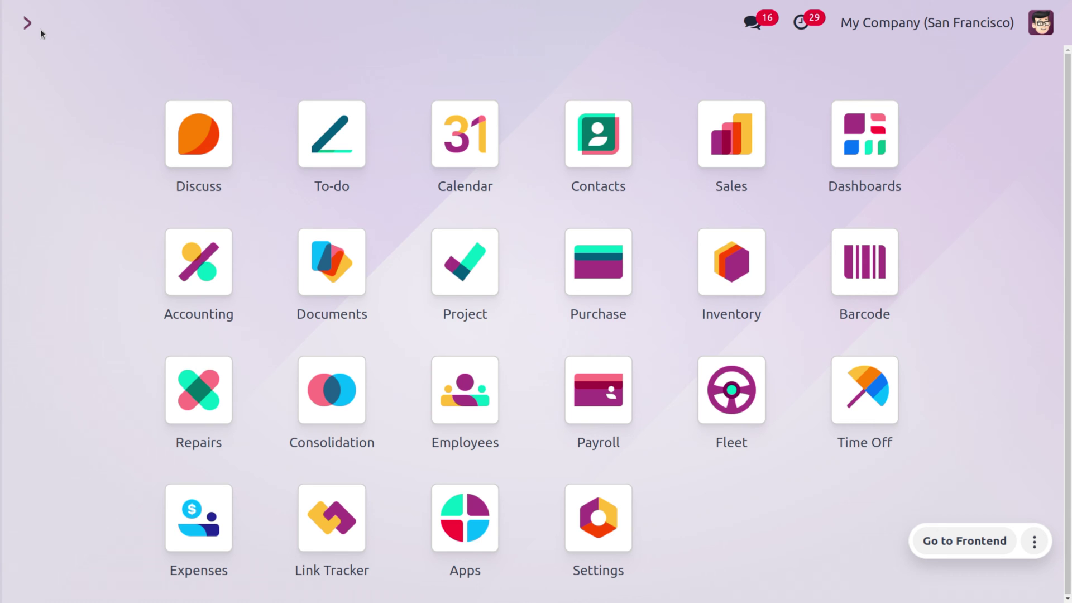
type("ex")
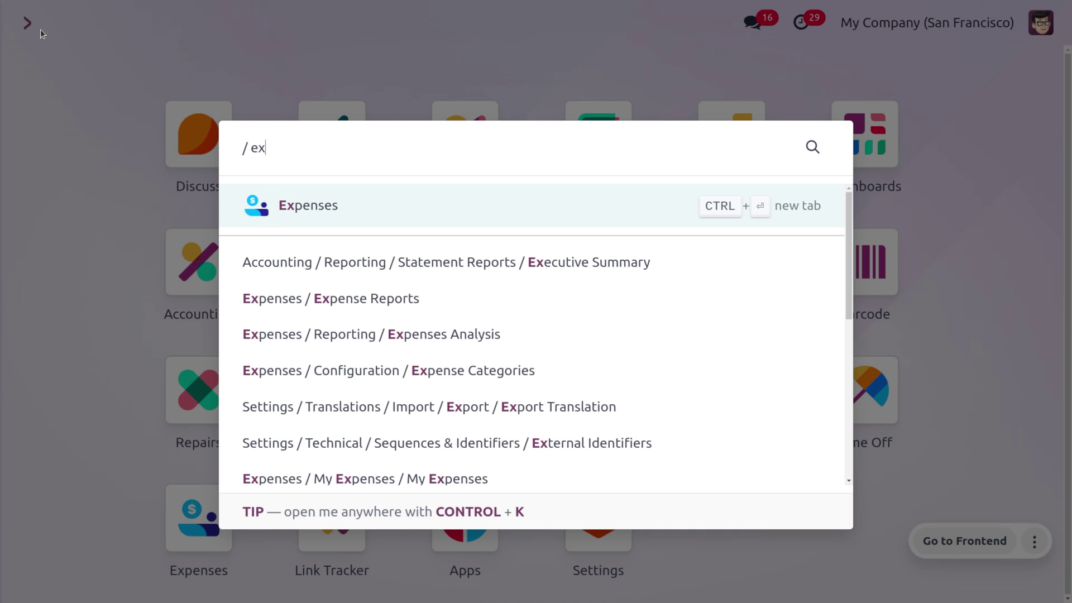
key("Return")
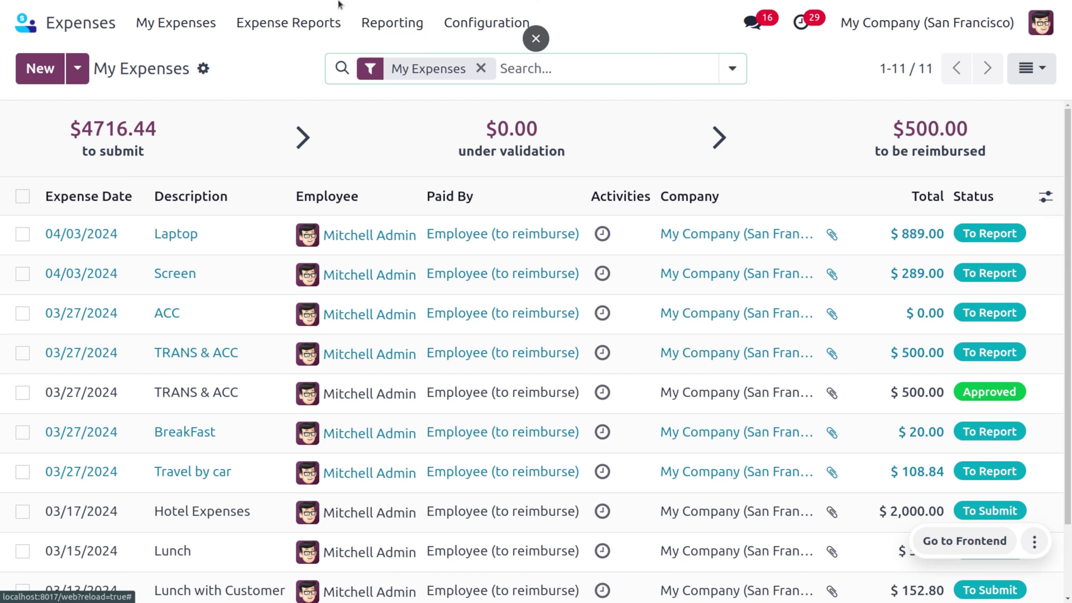
left_click(450, 22)
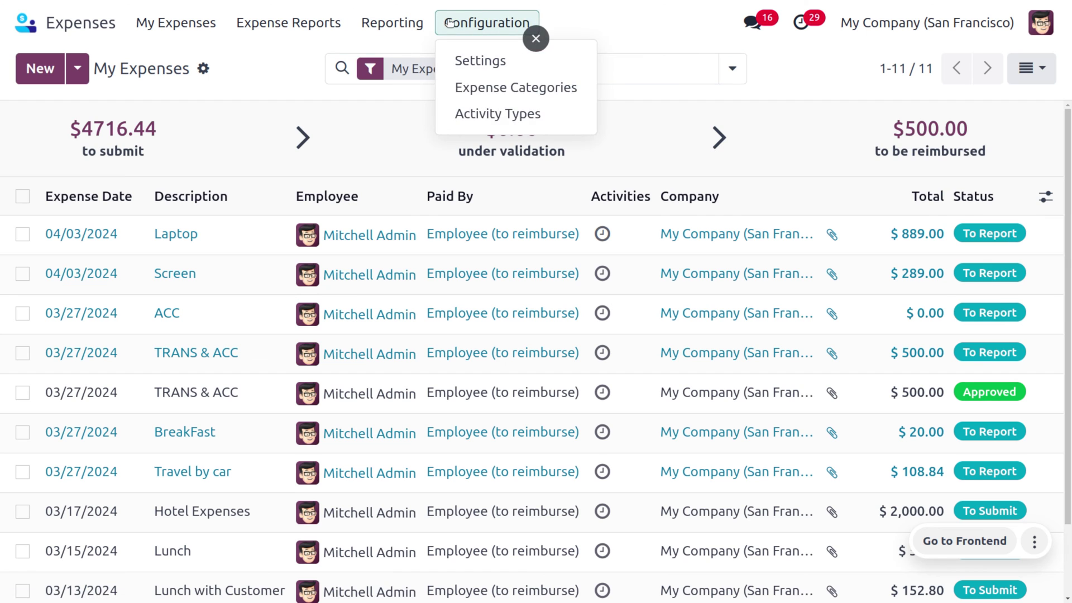
left_click(483, 91)
left_click(246, 360)
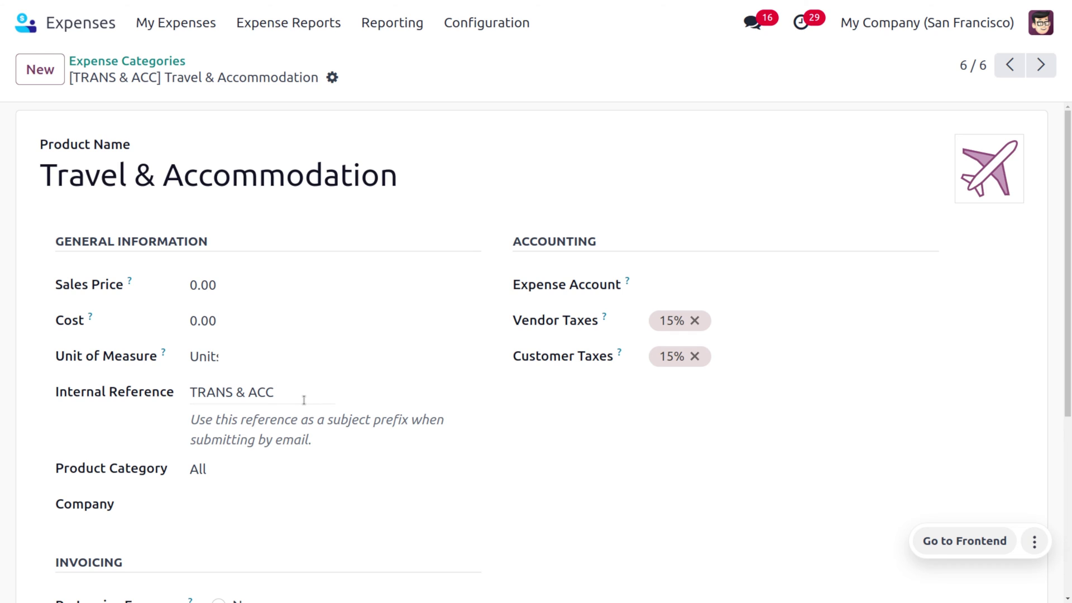
left_click_drag(298, 393, 192, 392)
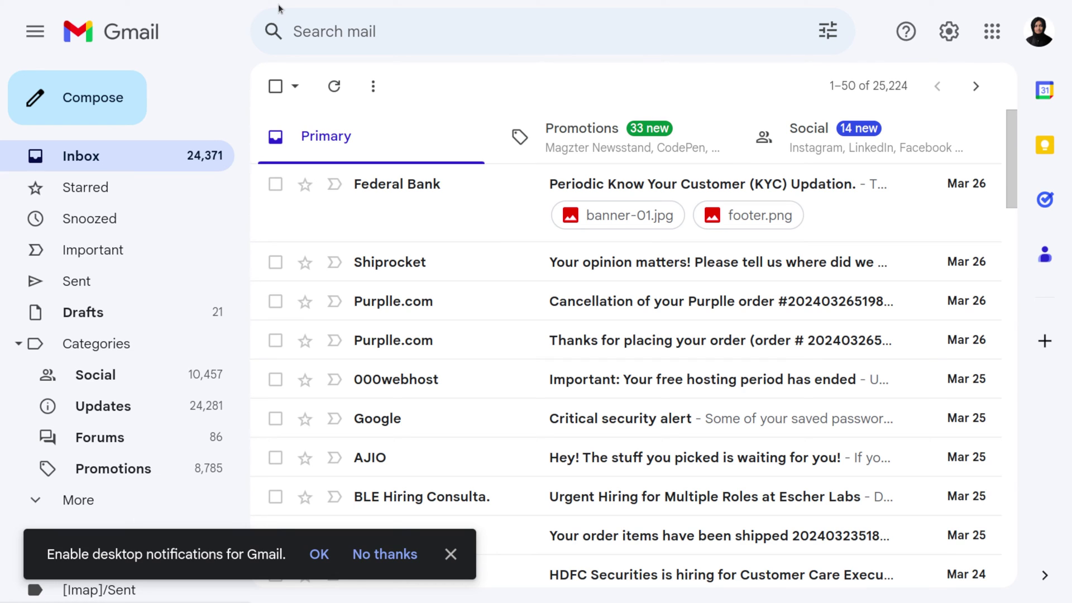
Compose an email to the Odoo mailbox with subject TRANS & ACC and body 'hey this my accommodation expense'
left_click(110, 83)
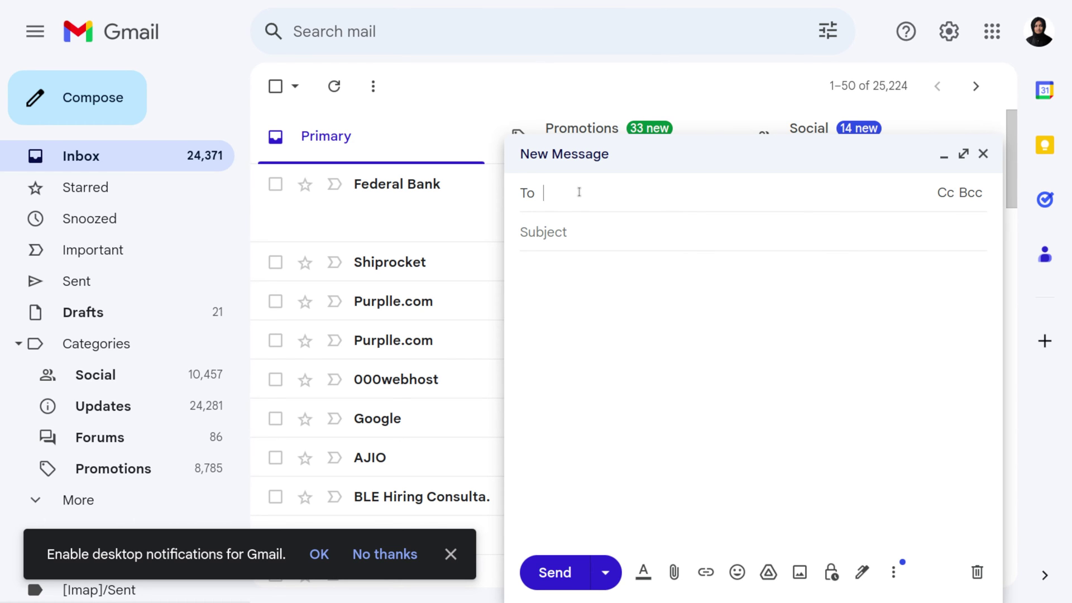
type("sa")
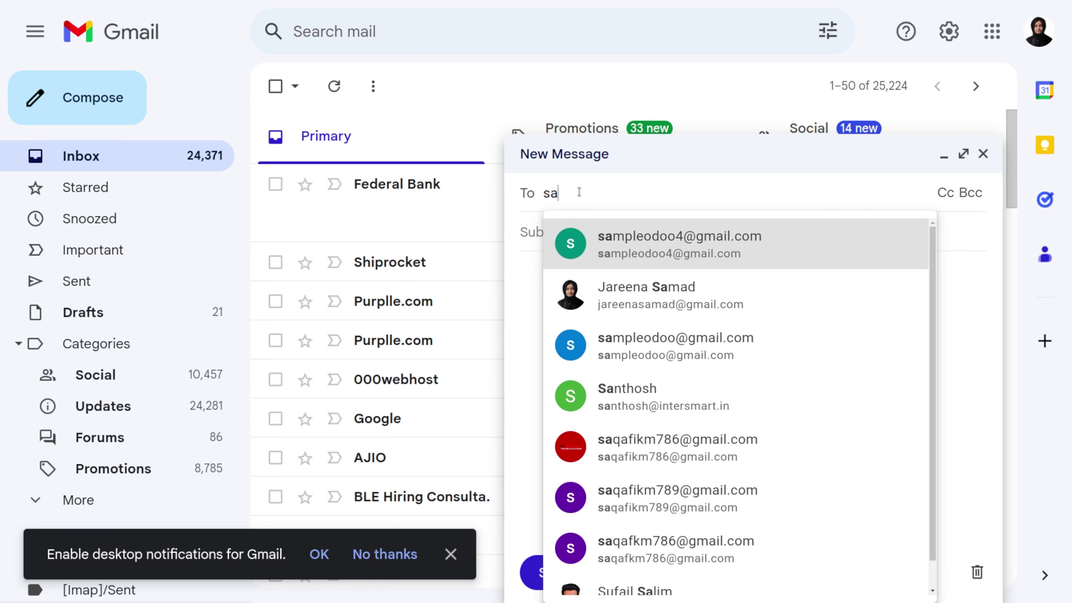
key("Return")
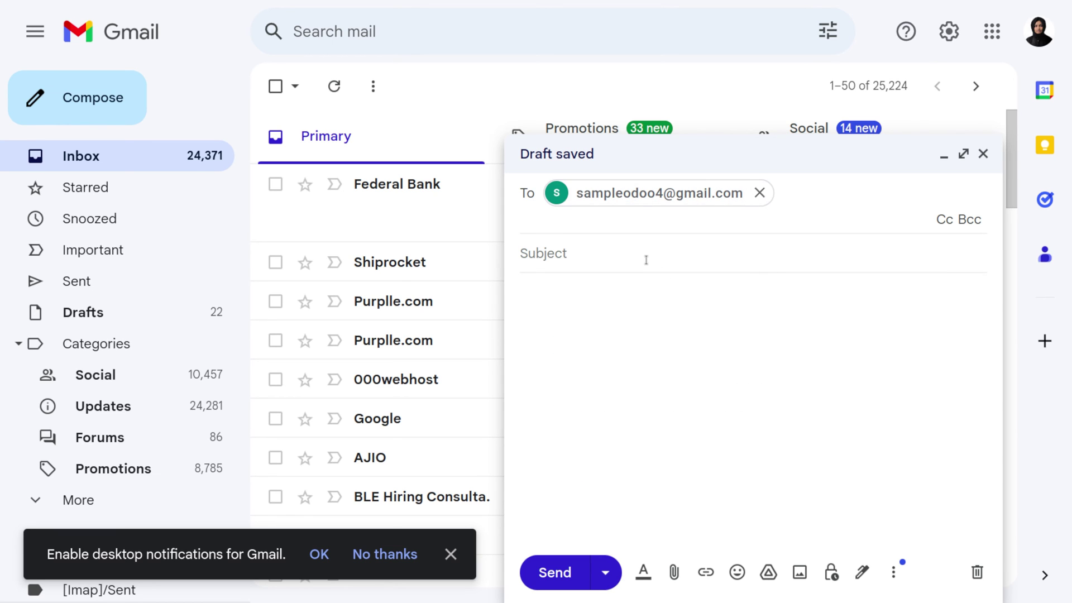
left_click(646, 259)
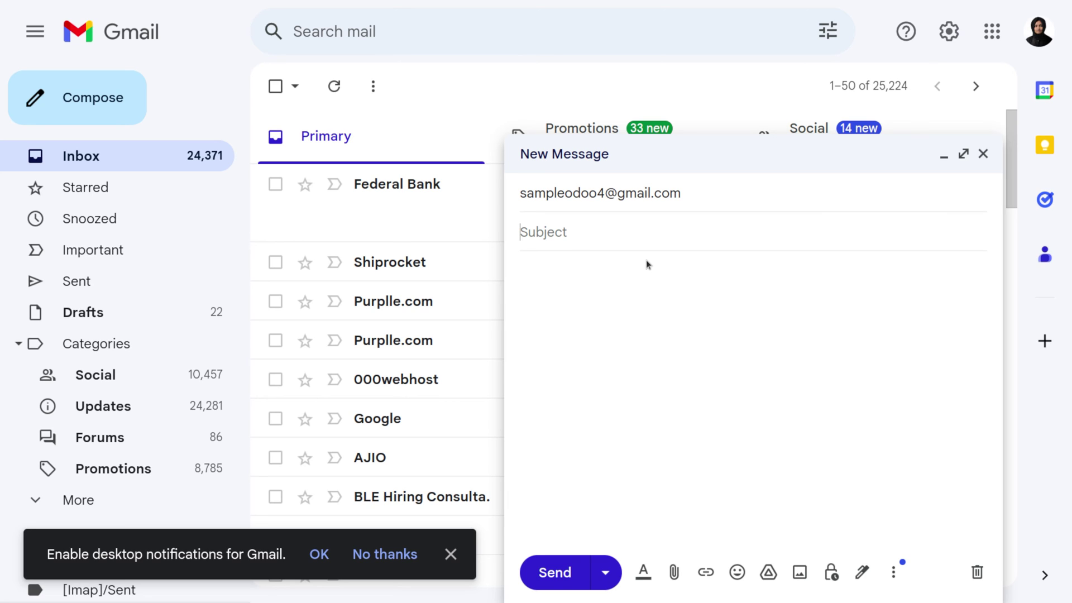
type("TRANS & ACC 500")
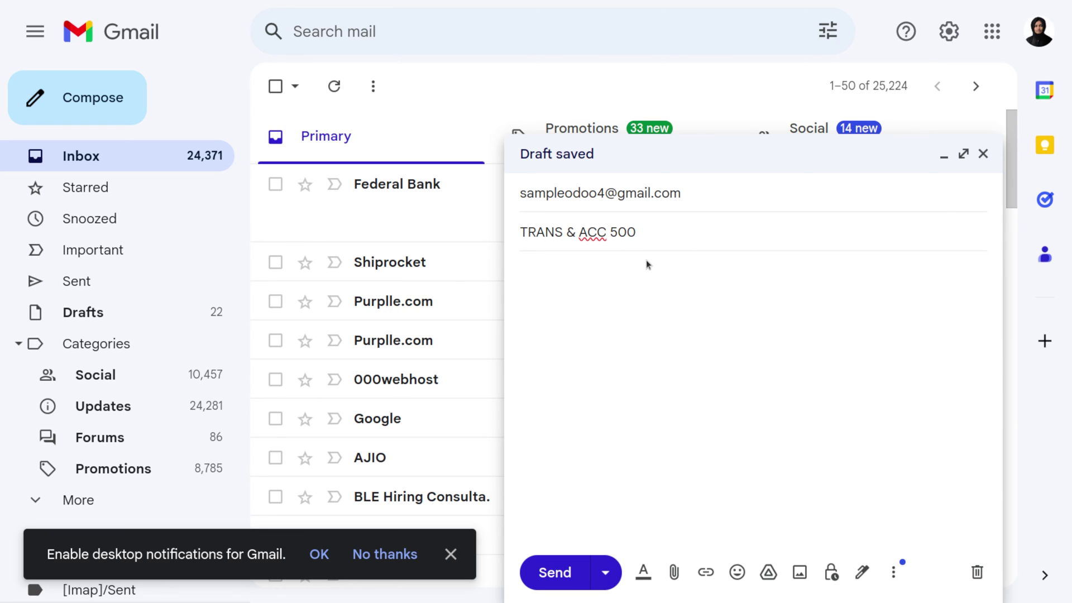
left_click(565, 308)
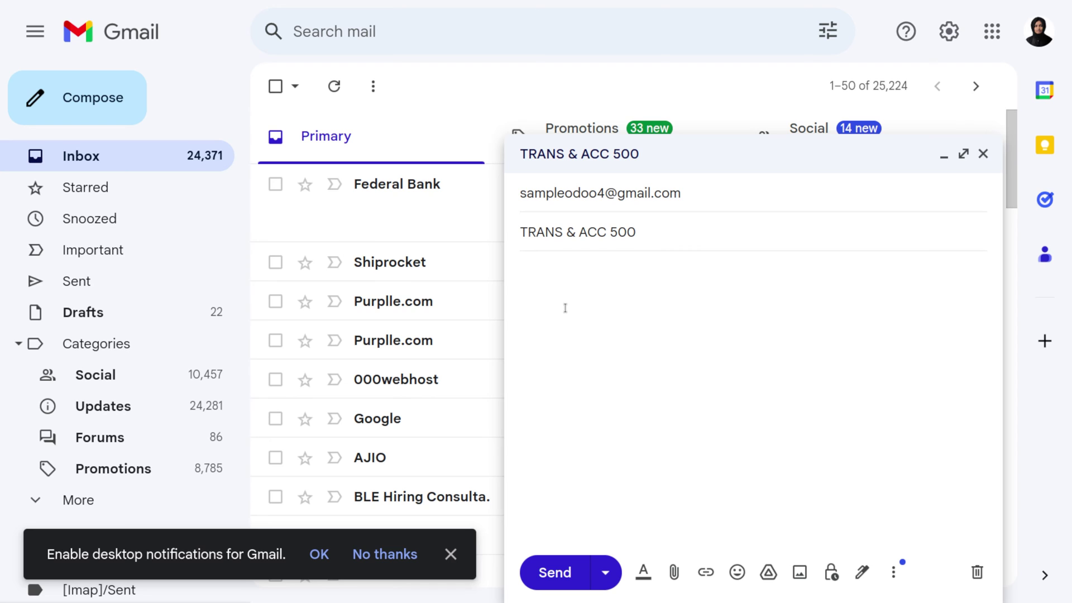
type("het")
key("BackSpace")
type("y this my accommodation expense")
Attach Order - S00004.pdf and send the email
left_click(673, 572)
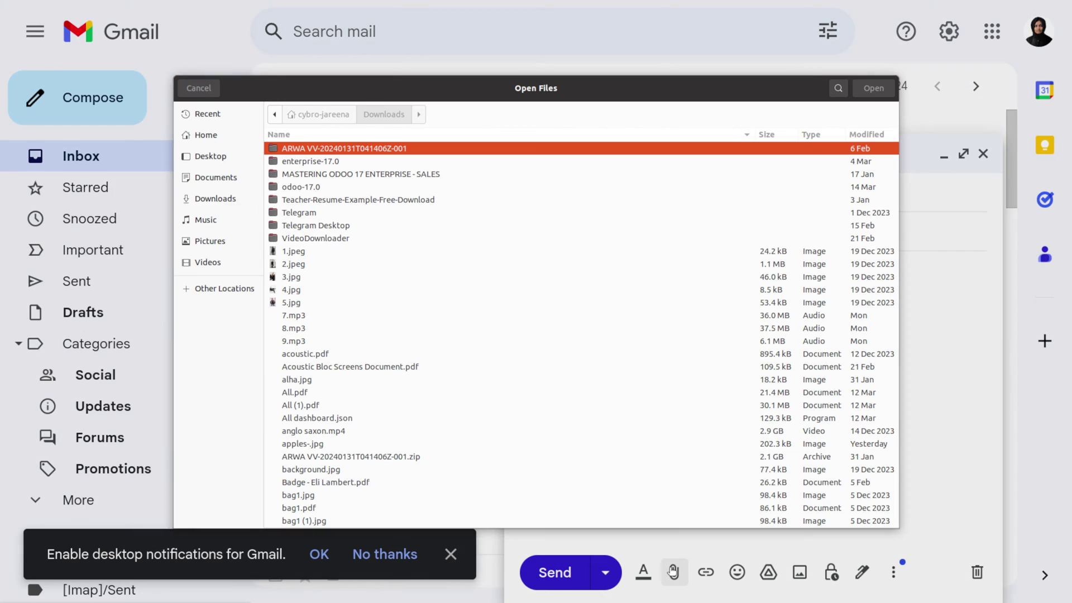
type("or")
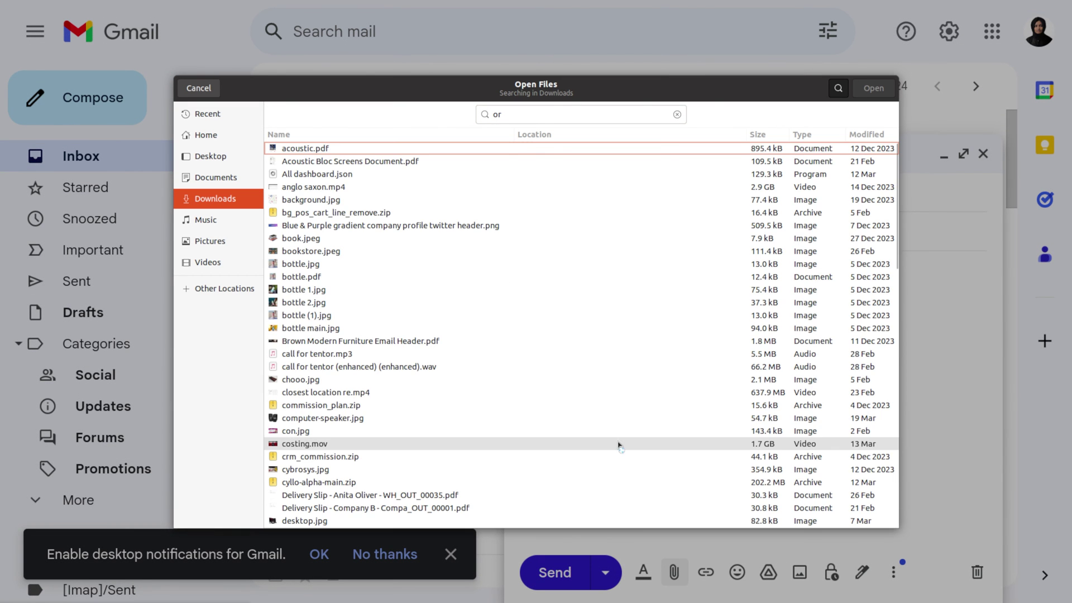
type("de")
key("Down")
key("Return")
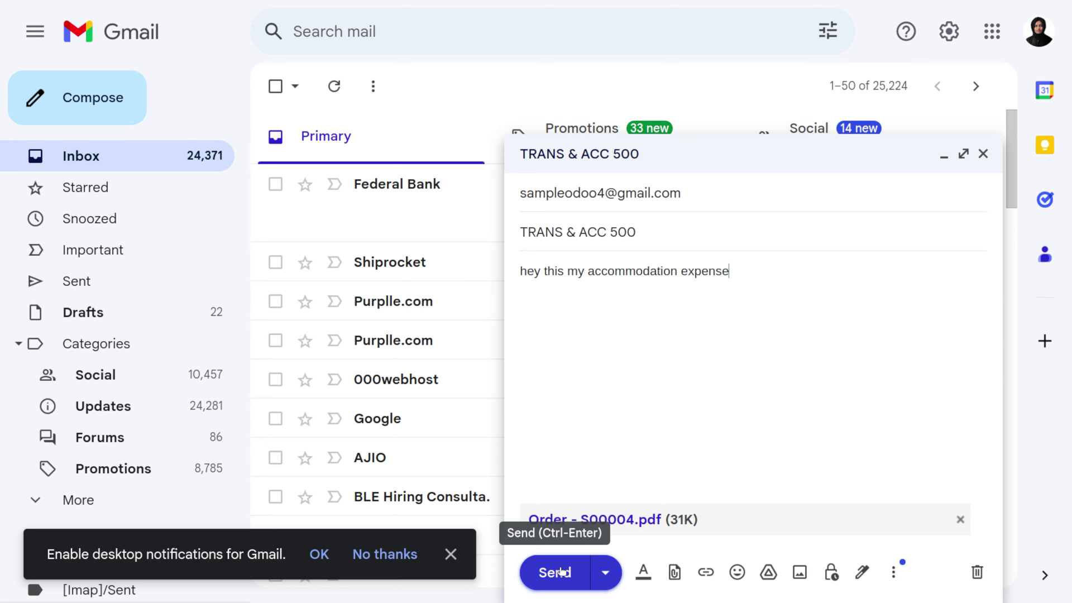
left_click(563, 572)
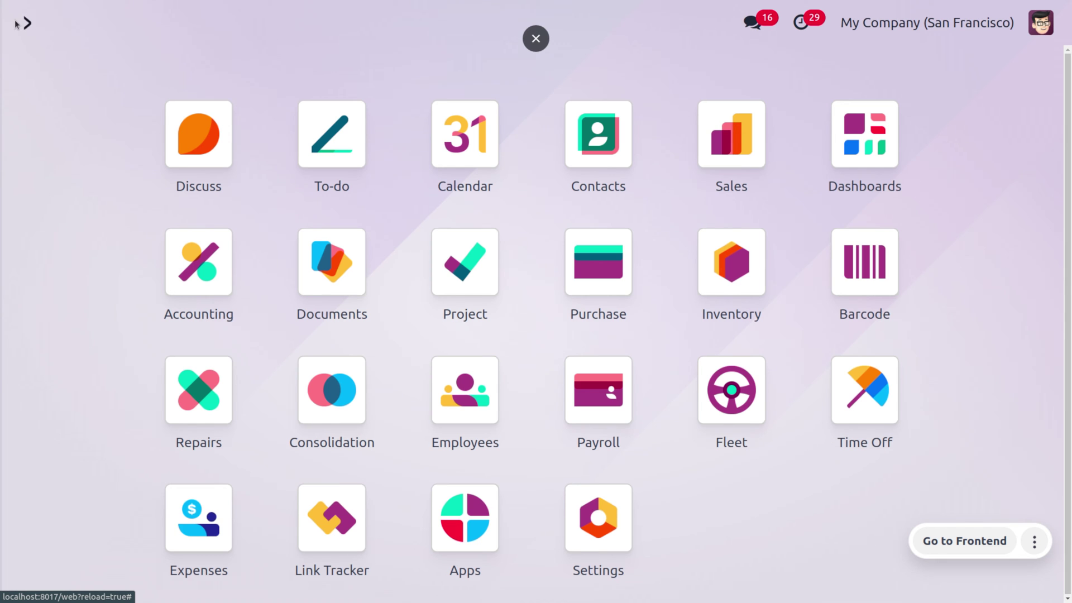
Open the 'income' incoming mail server through the 'inc' search and fetch new mail now
type("inc")
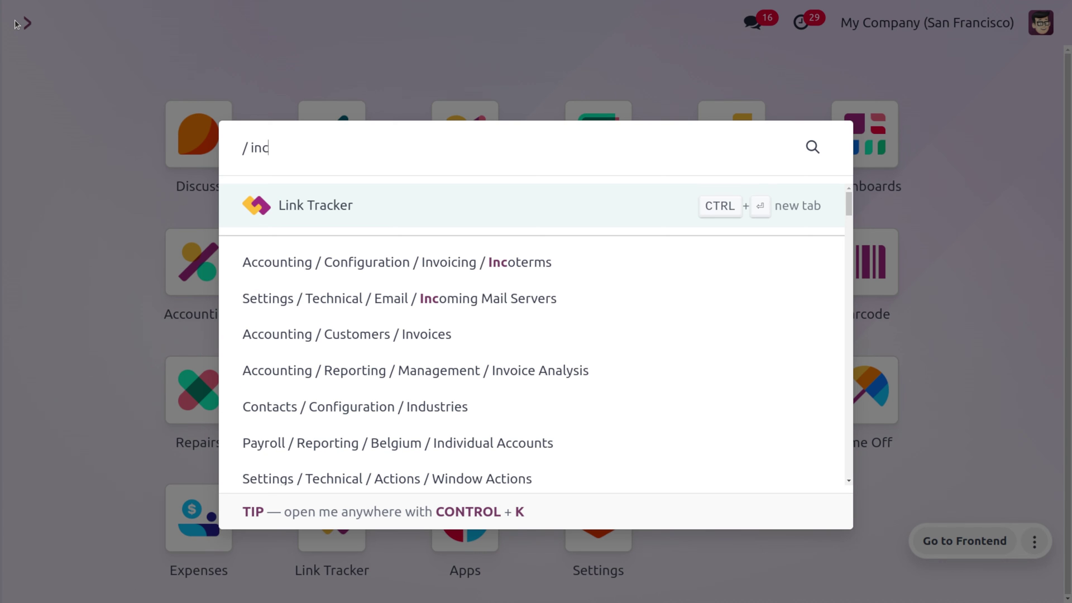
key("Down")
key("Down")
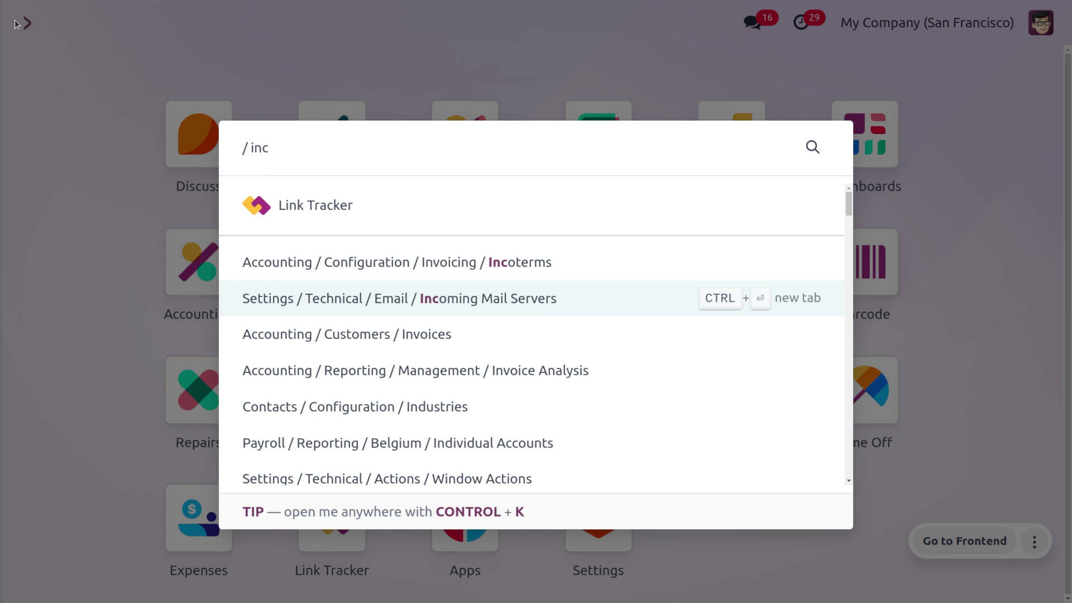
key("Return")
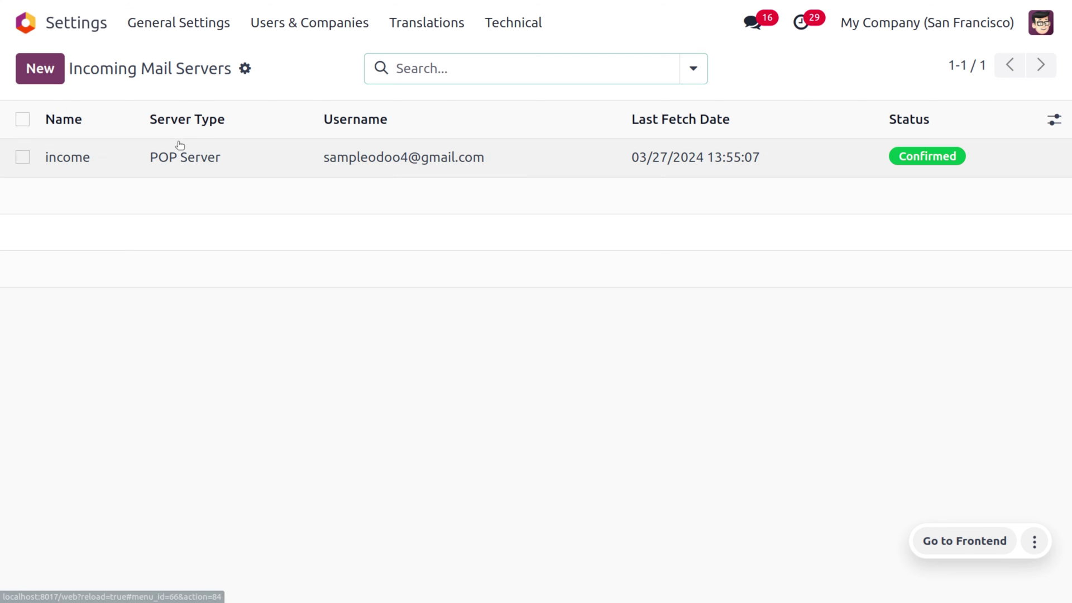
left_click(177, 156)
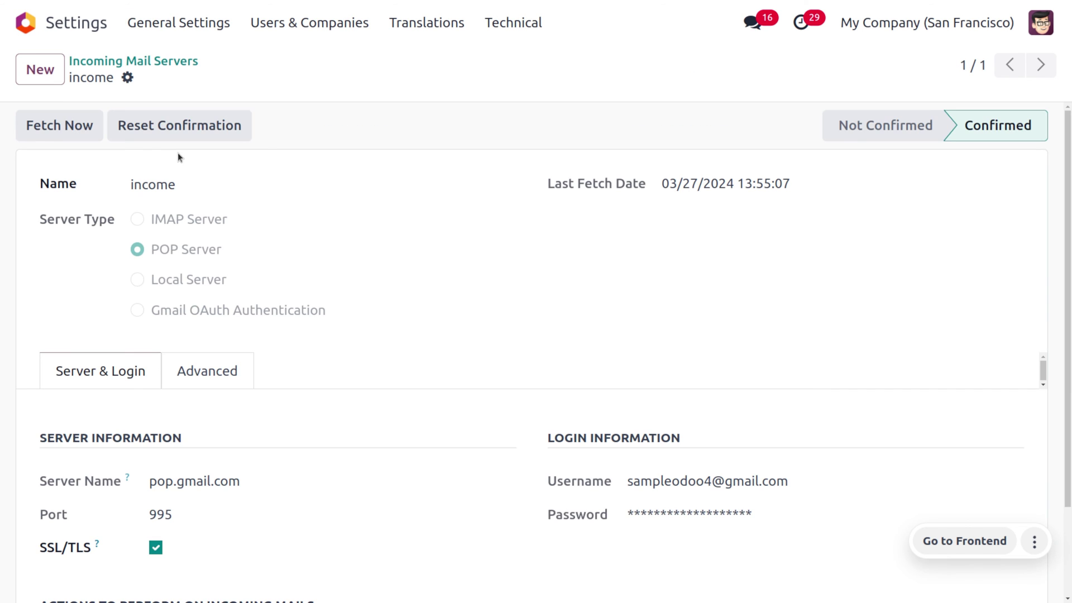
left_click(82, 126)
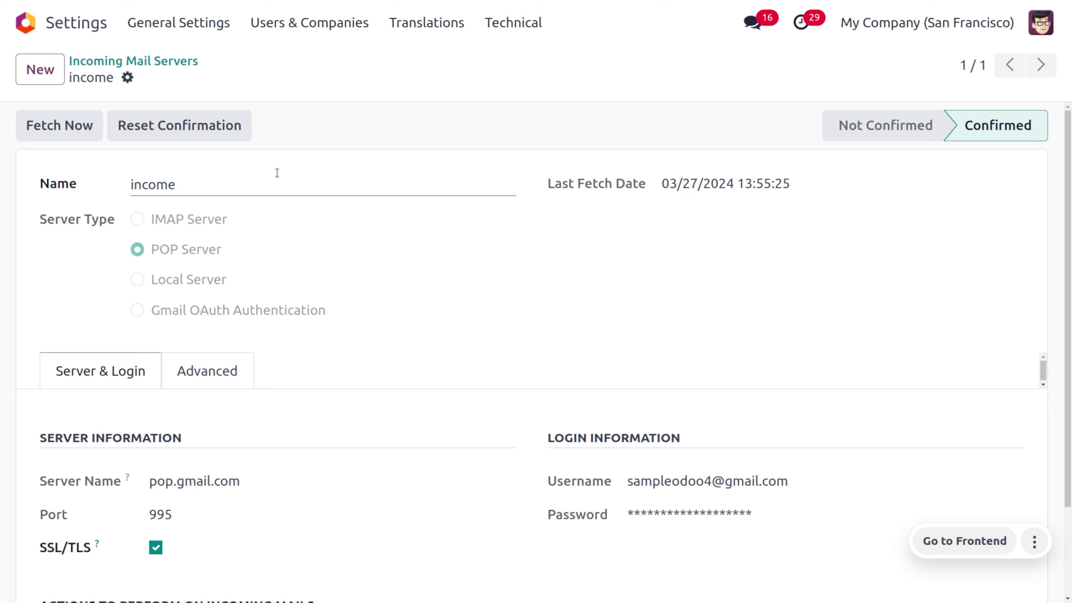
In Expenses, remove the My Expenses filter and open the emailed $500.00 TRANS & ACC expense
left_click(25, 23)
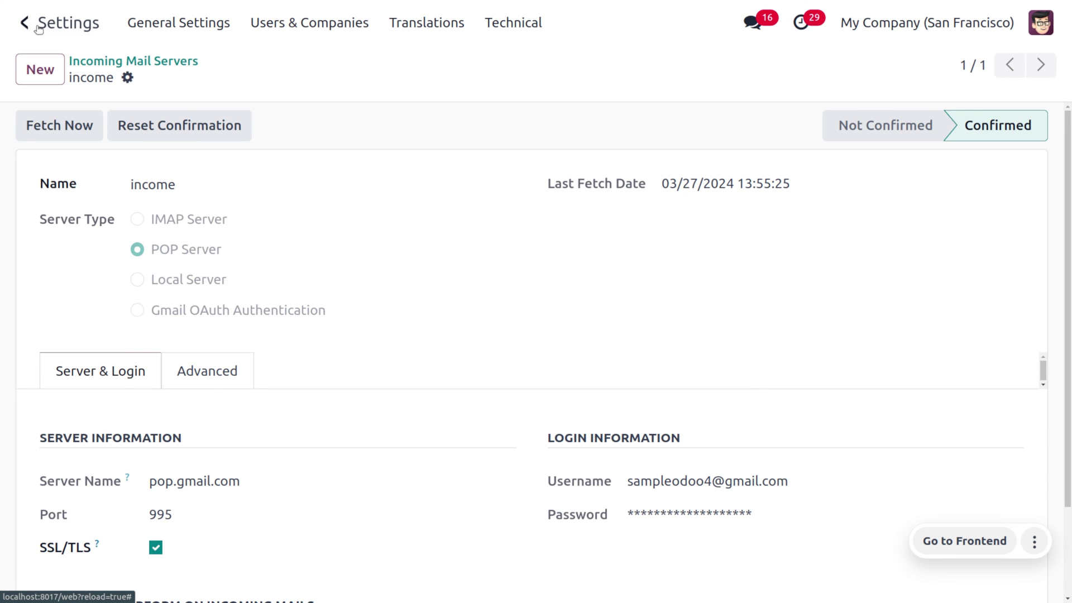
type("ex")
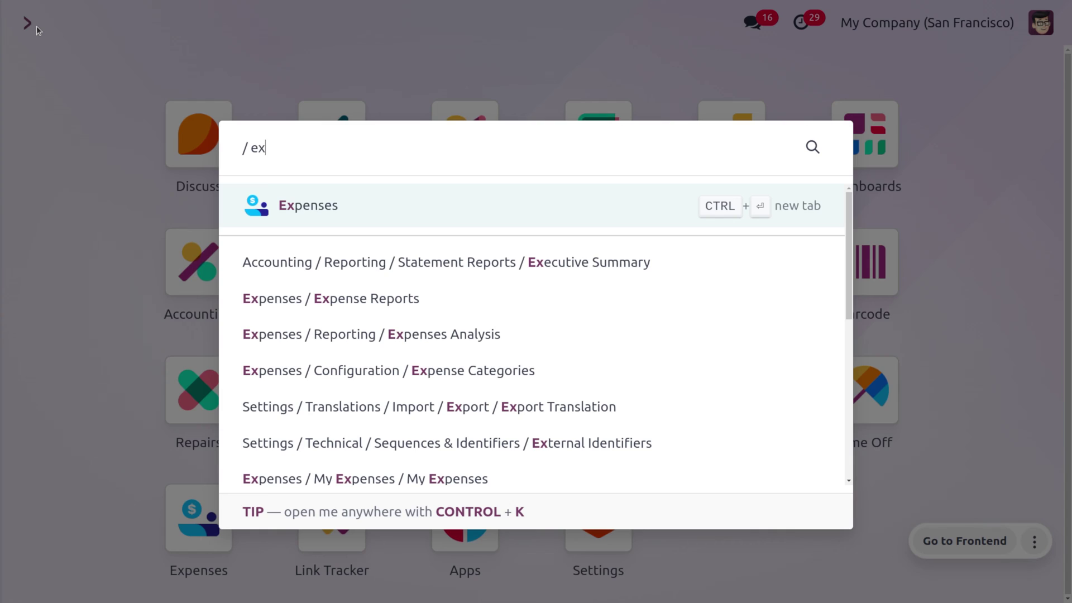
key("Return")
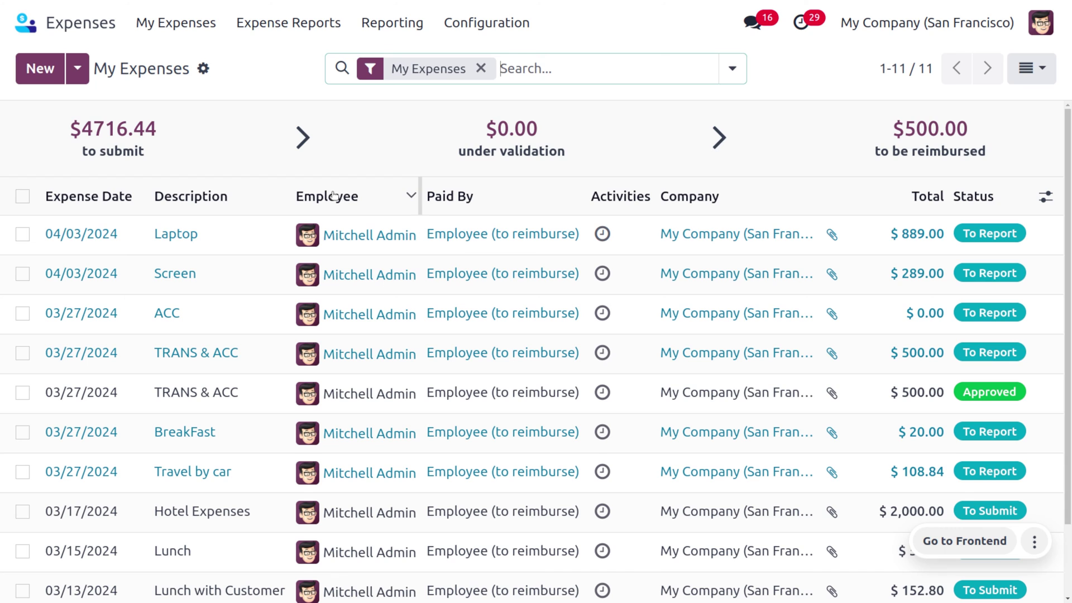
left_click(482, 68)
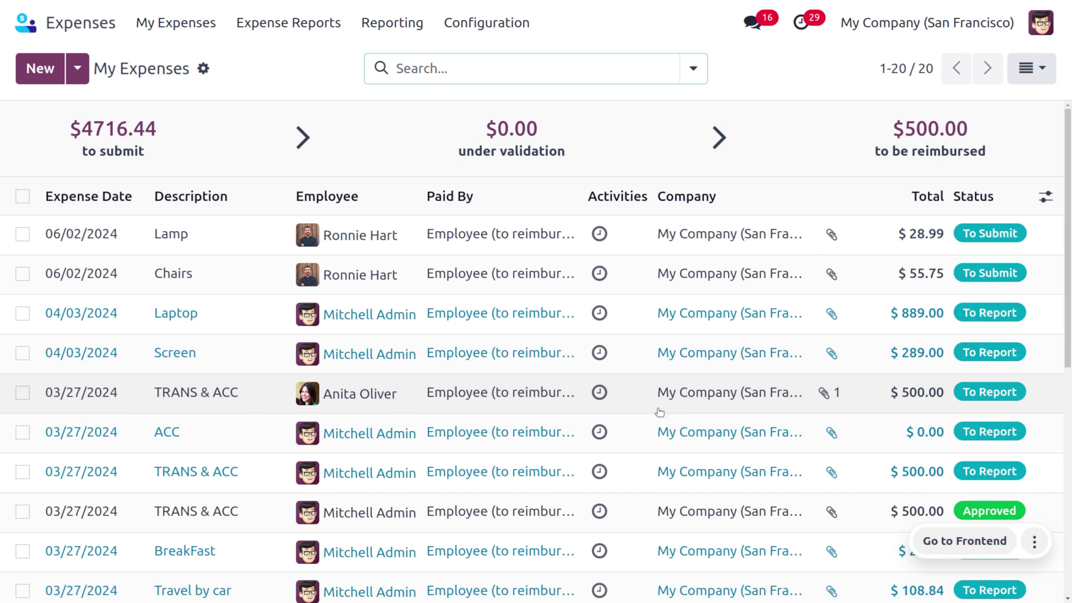
left_click(245, 399)
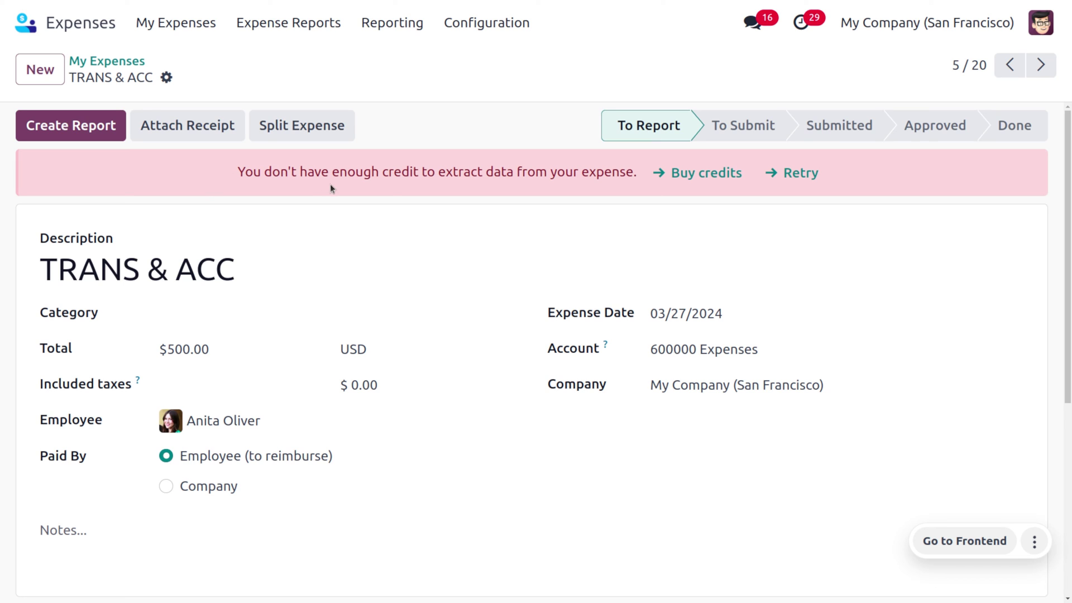
Set the expense category to [TRANS & ACC] Travel & Accommodation and create a report from it
left_click(99, 127)
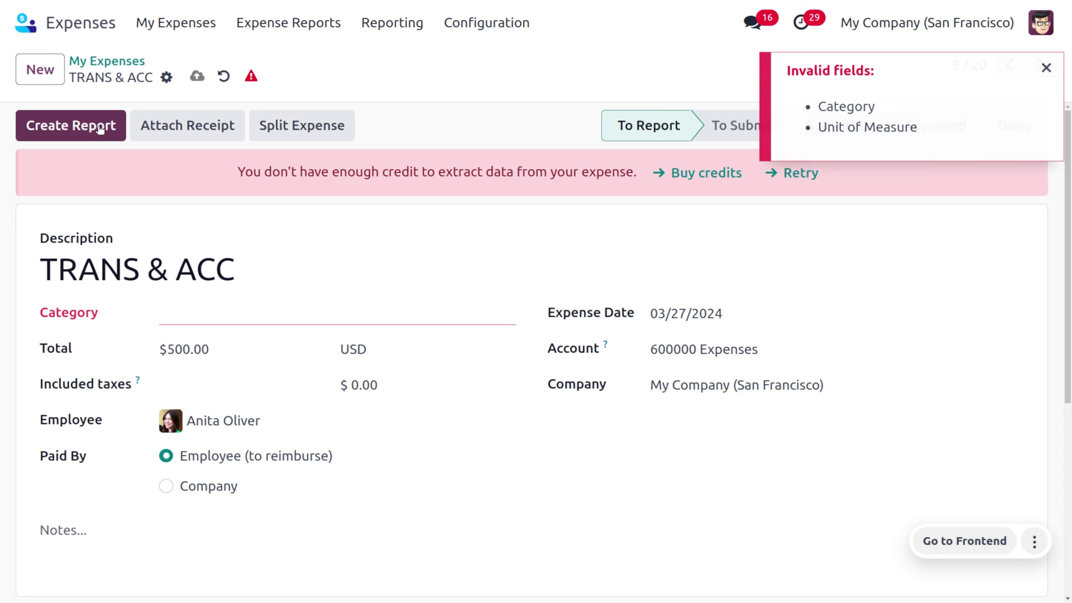
left_click(232, 316)
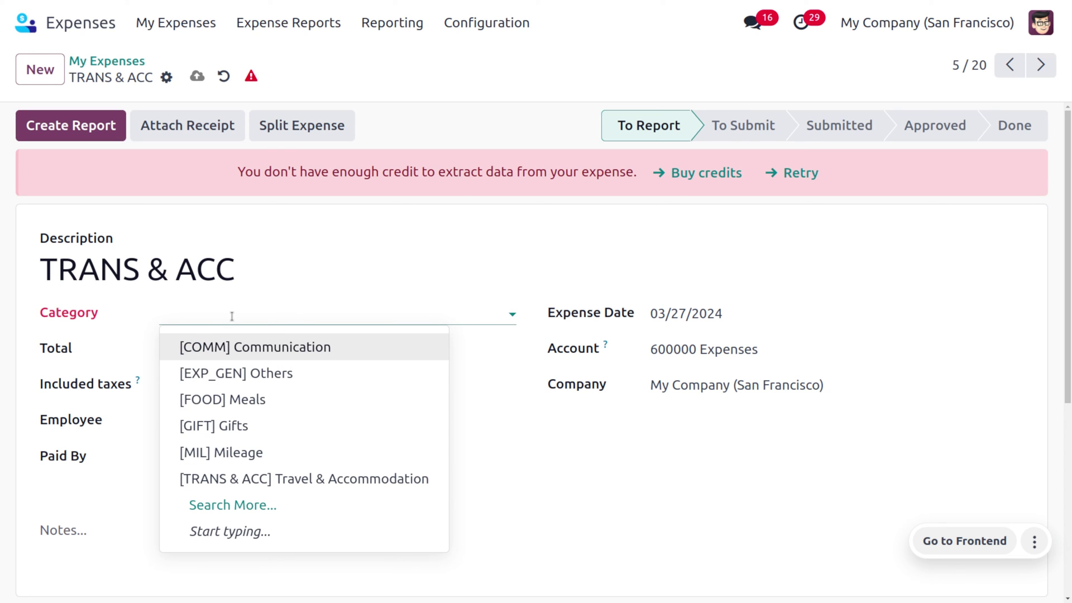
left_click(293, 479)
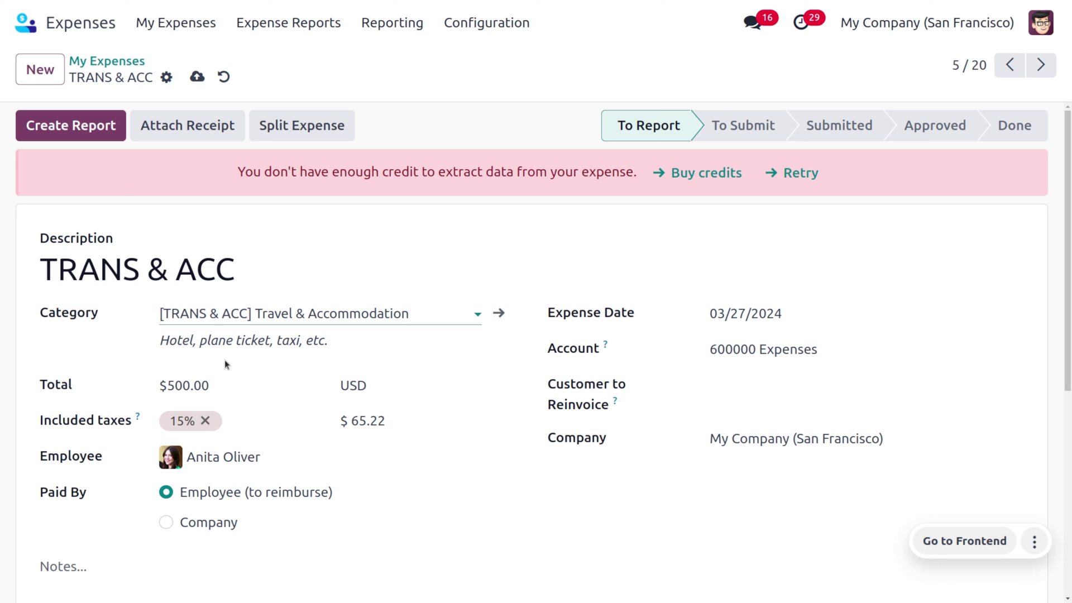
left_click(94, 135)
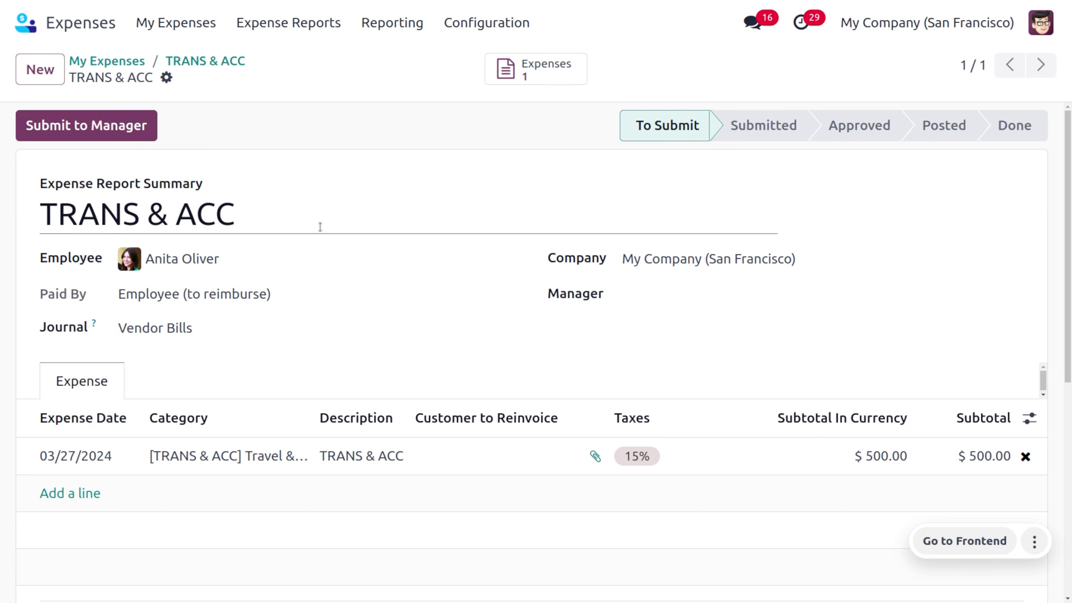
Check the expense in the TRANS & ACC report, then submit the report to the manager
left_click(542, 74)
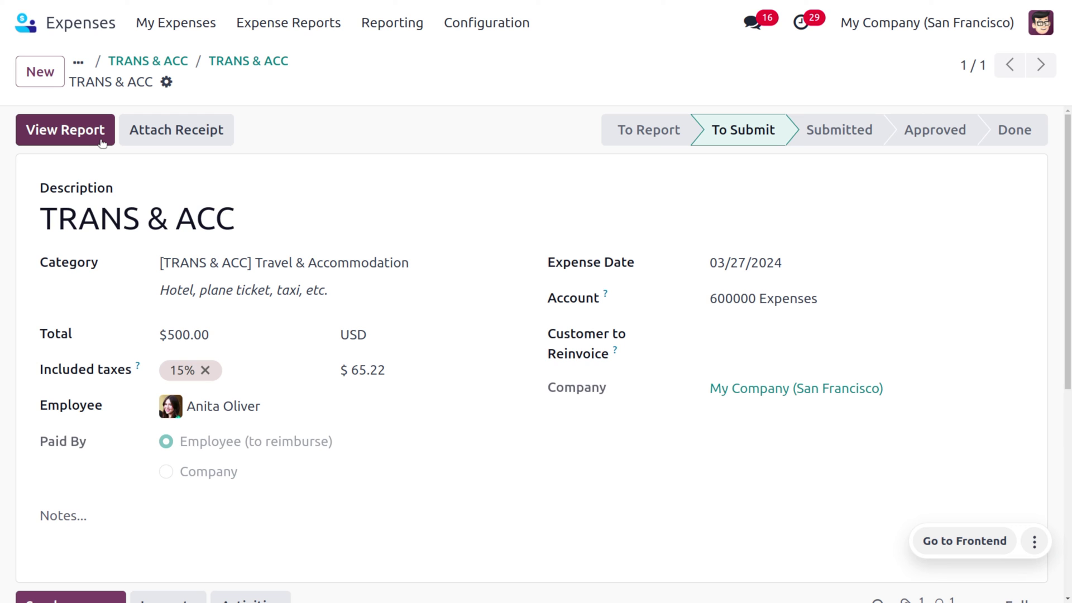
left_click(66, 129)
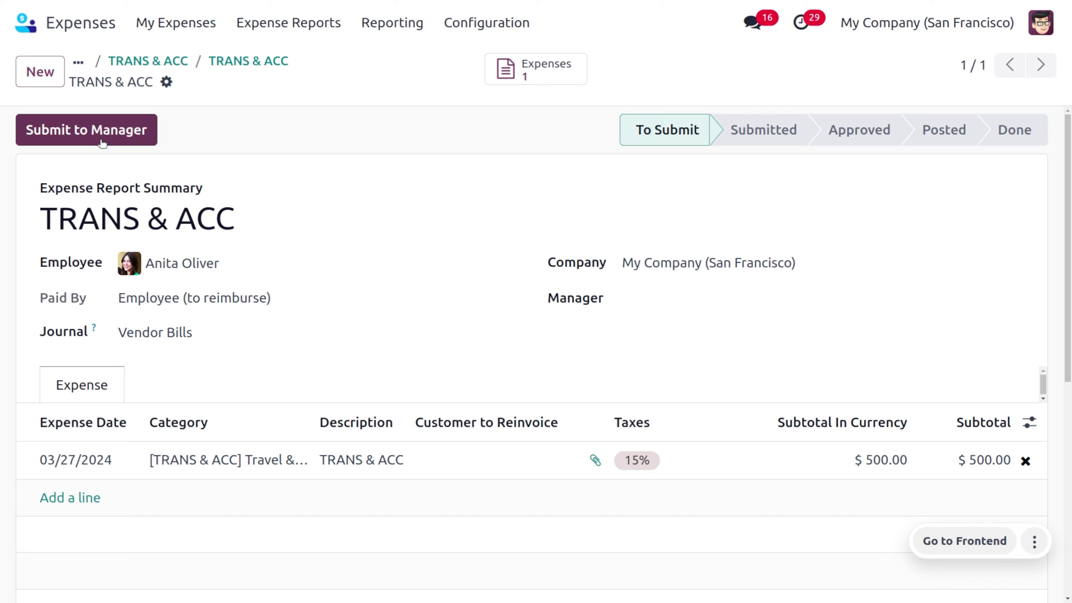
left_click(102, 142)
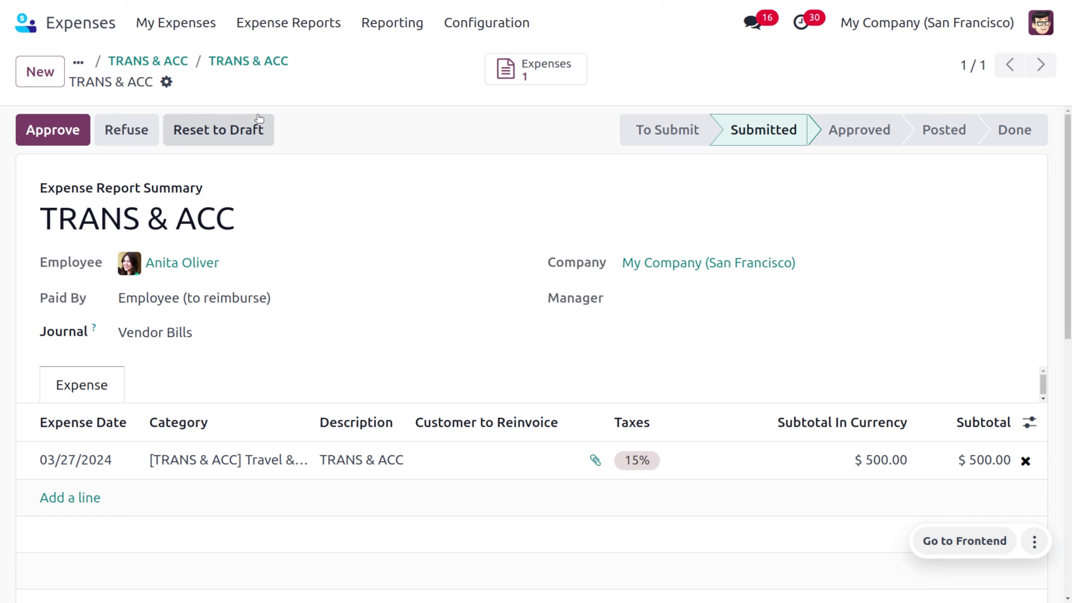
Approve the report, post its journal entries and begin registering the payment
left_click(73, 129)
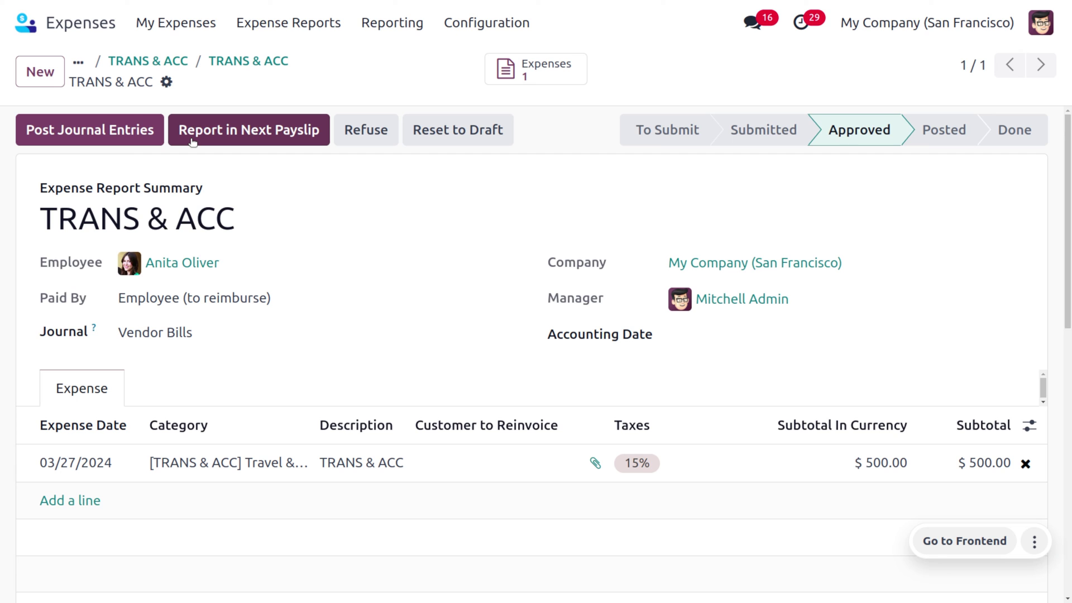
left_click(110, 126)
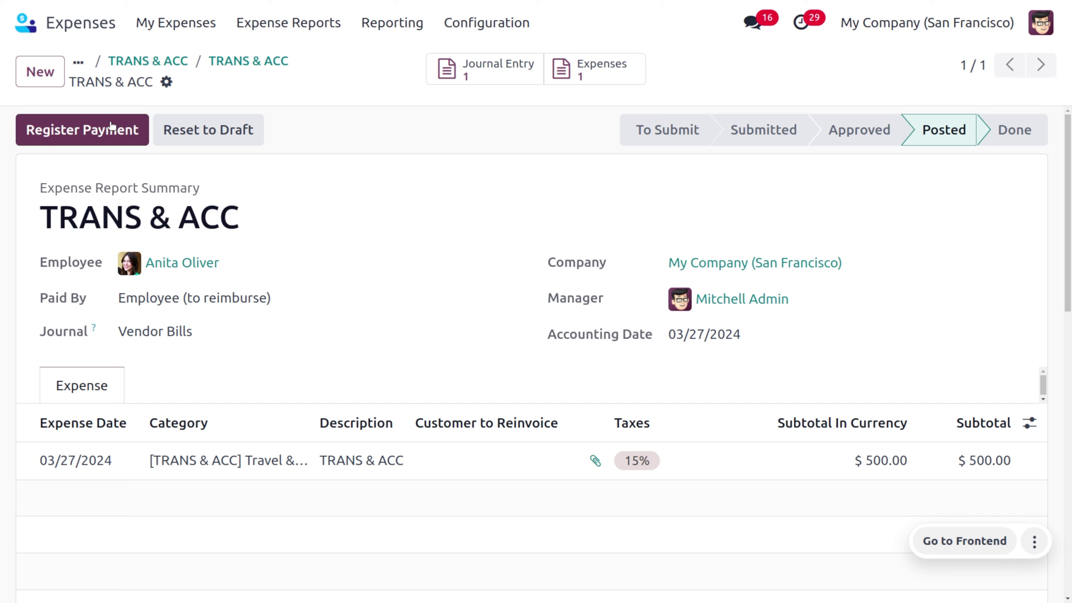
left_click(111, 126)
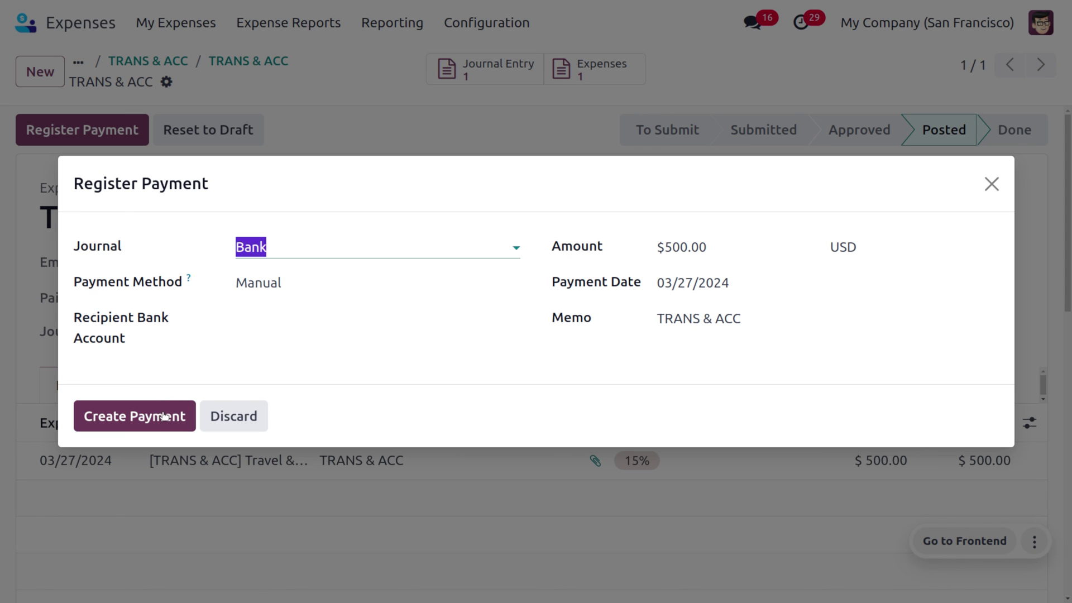
Create a new recipient bank account for the payment with BNP Paribas as its bank
left_click(274, 320)
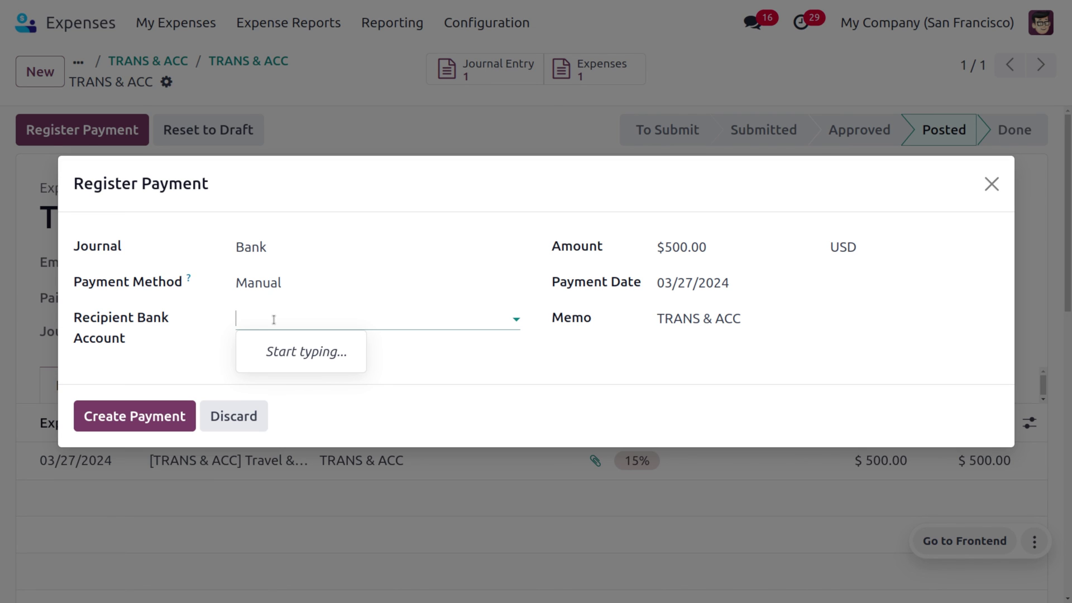
type("icici")
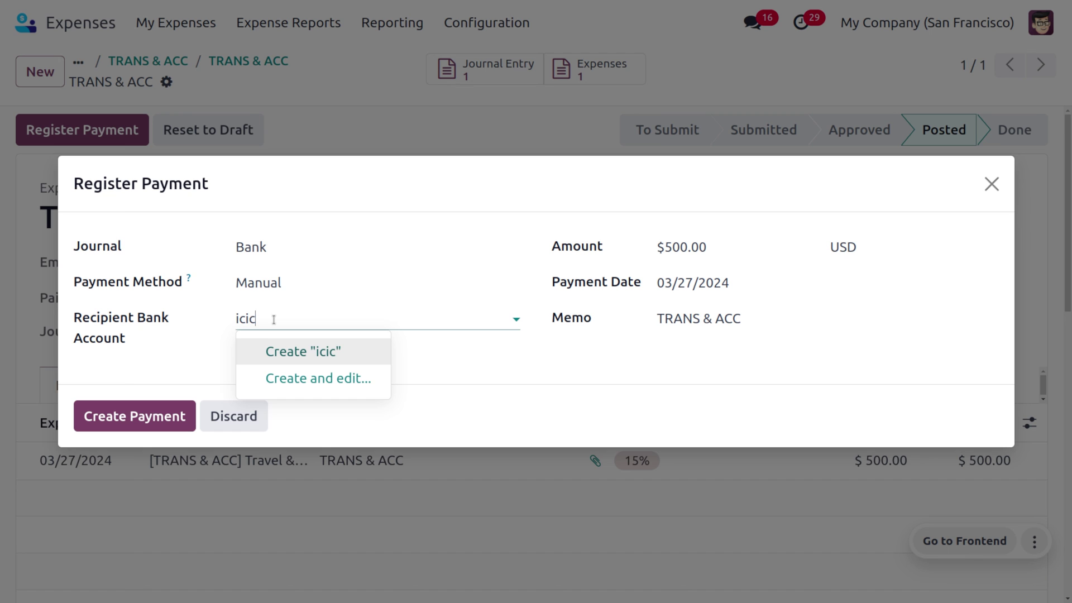
left_click(281, 359)
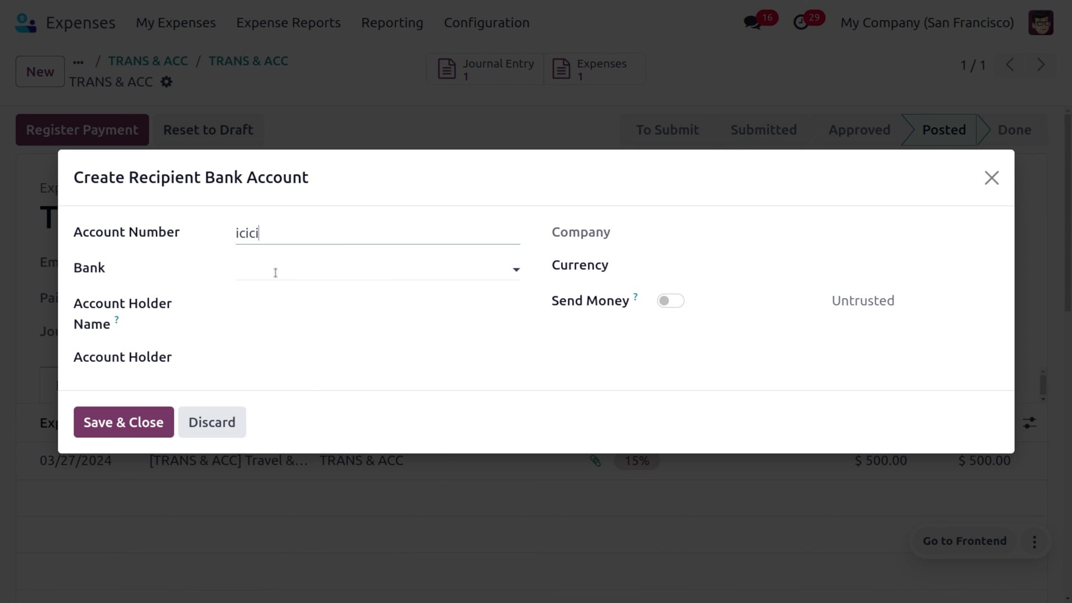
left_click(275, 272)
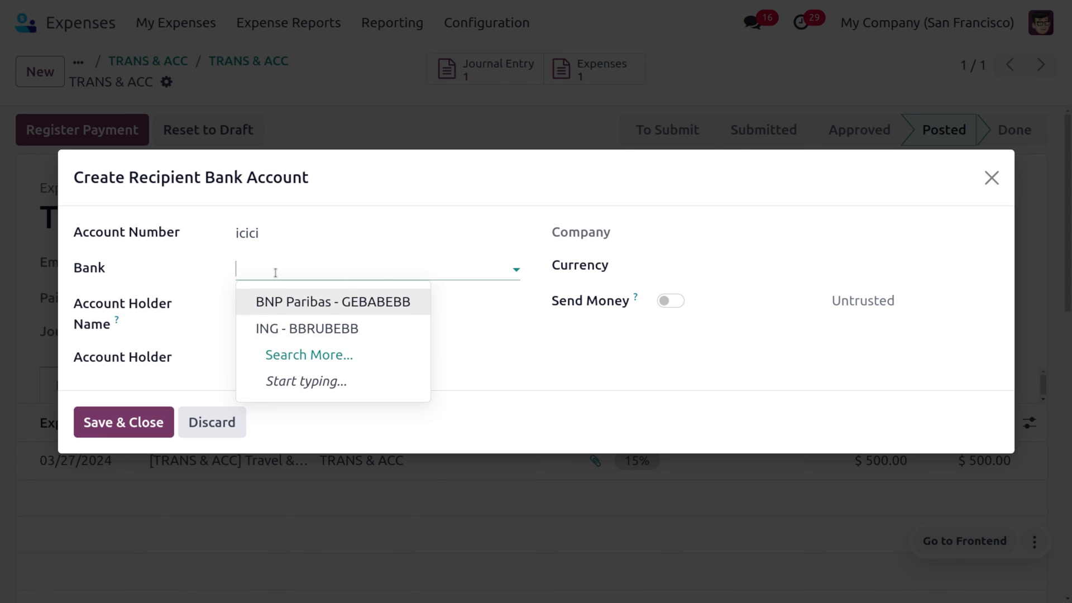
left_click(293, 302)
Enter the account number and holder name, make the employee Account Holder, set USD and save
left_click(277, 233)
key("BackSpace")
key("BackSpace")
key("BackSpace")
key("BackSpace")
key("BackSpace")
type("123456789")
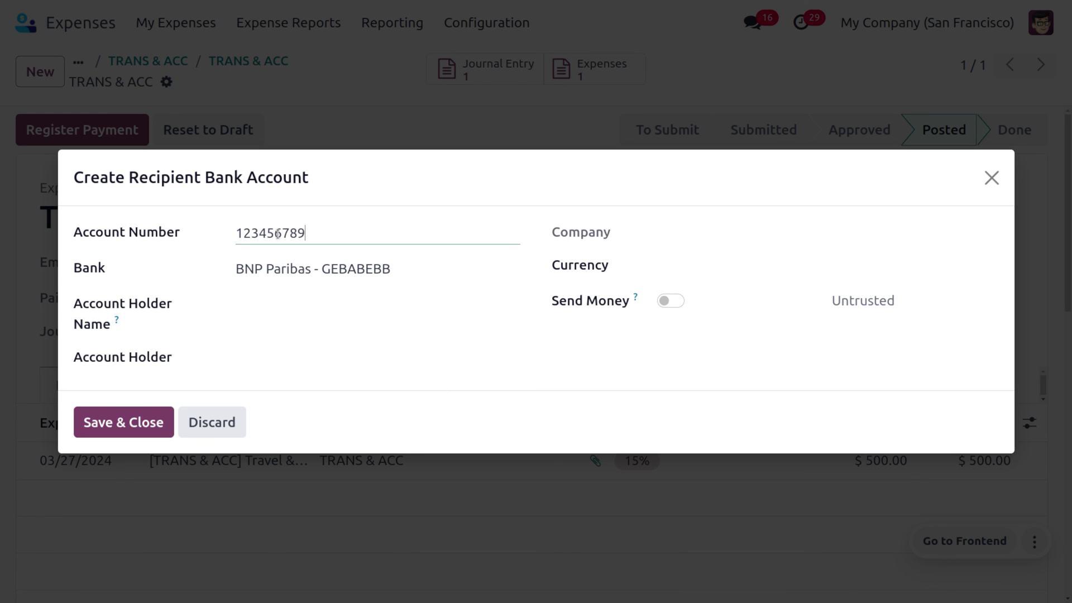
type("00")
left_click(291, 309)
type("A")
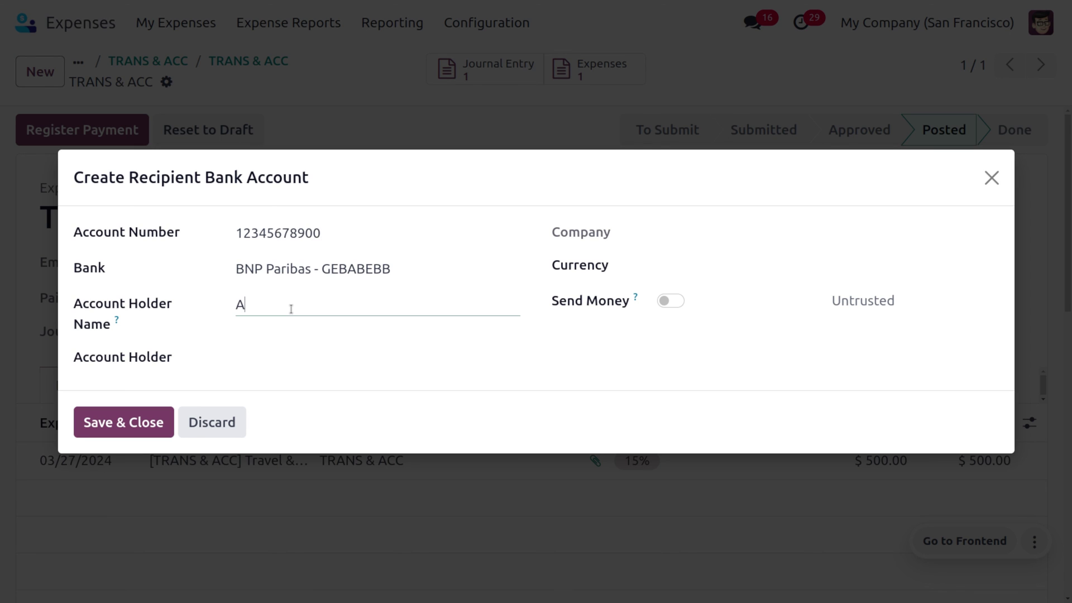
type("nita oliver")
left_click(263, 359)
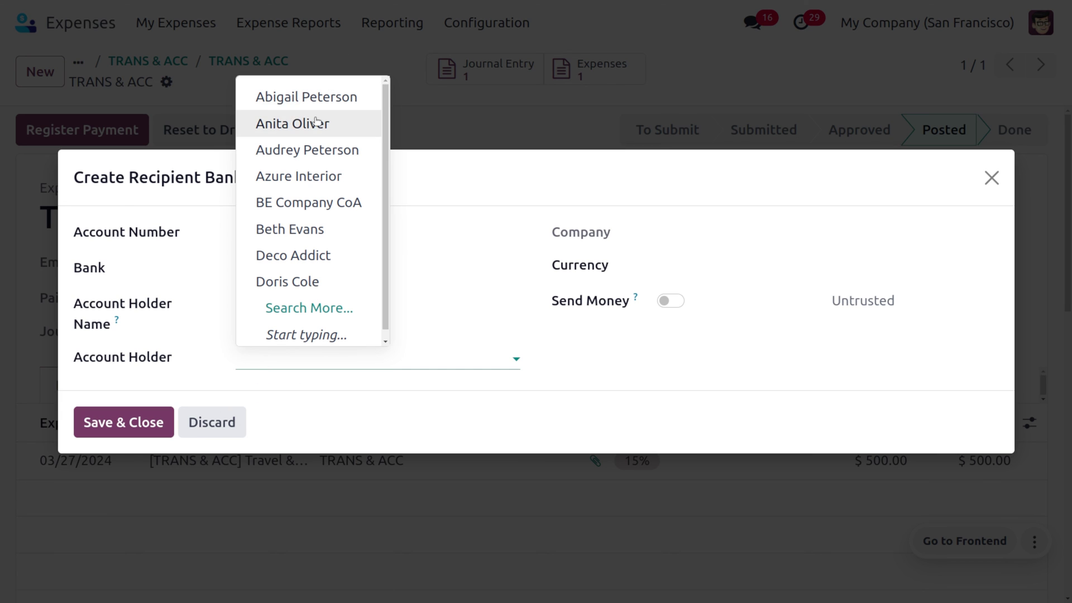
left_click(316, 124)
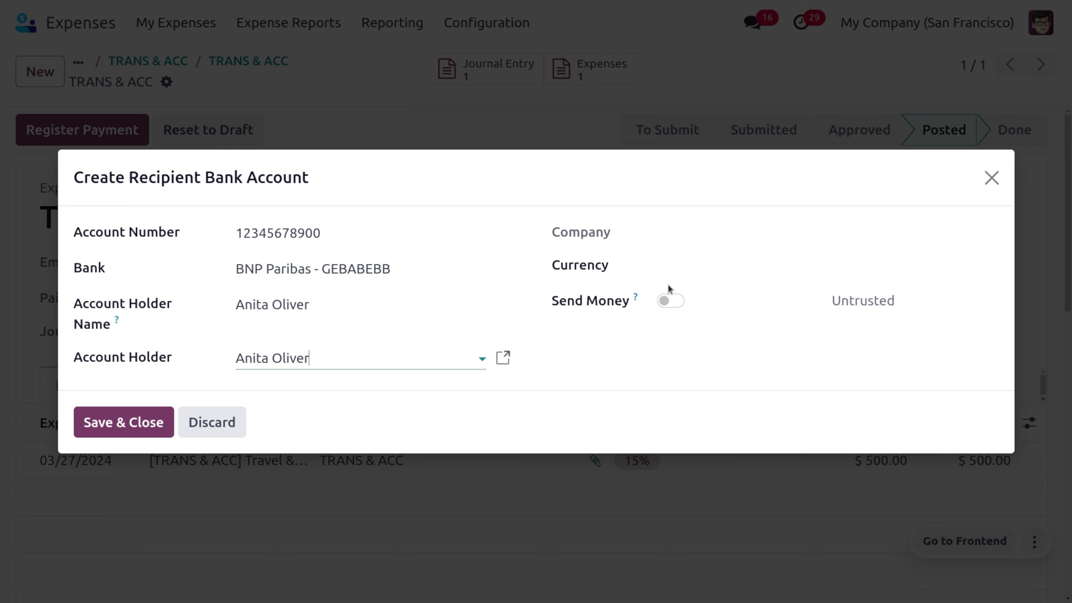
left_click(720, 264)
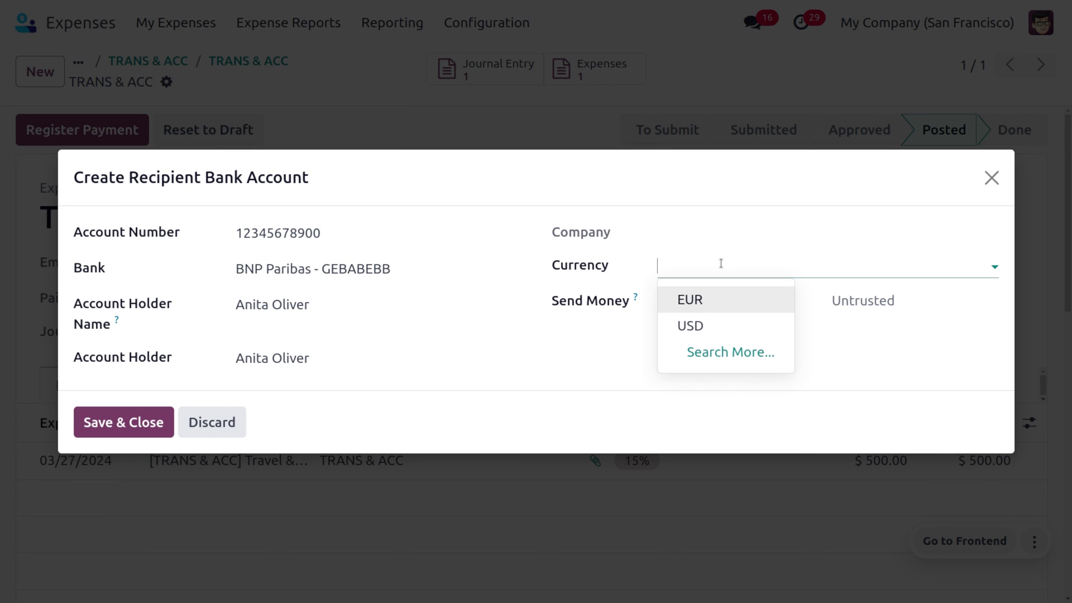
left_click(706, 327)
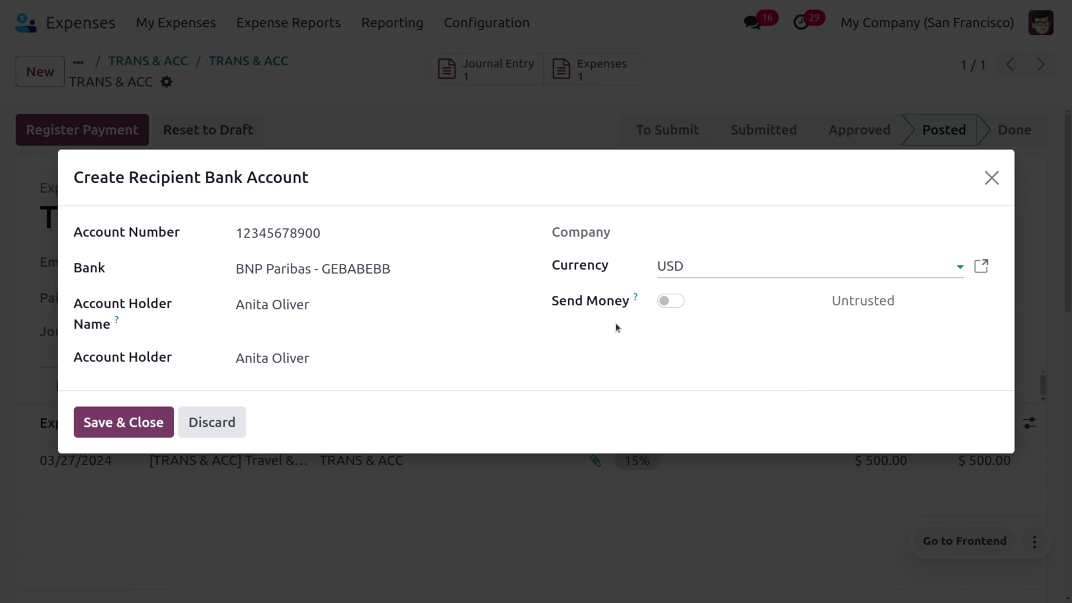
left_click(122, 426)
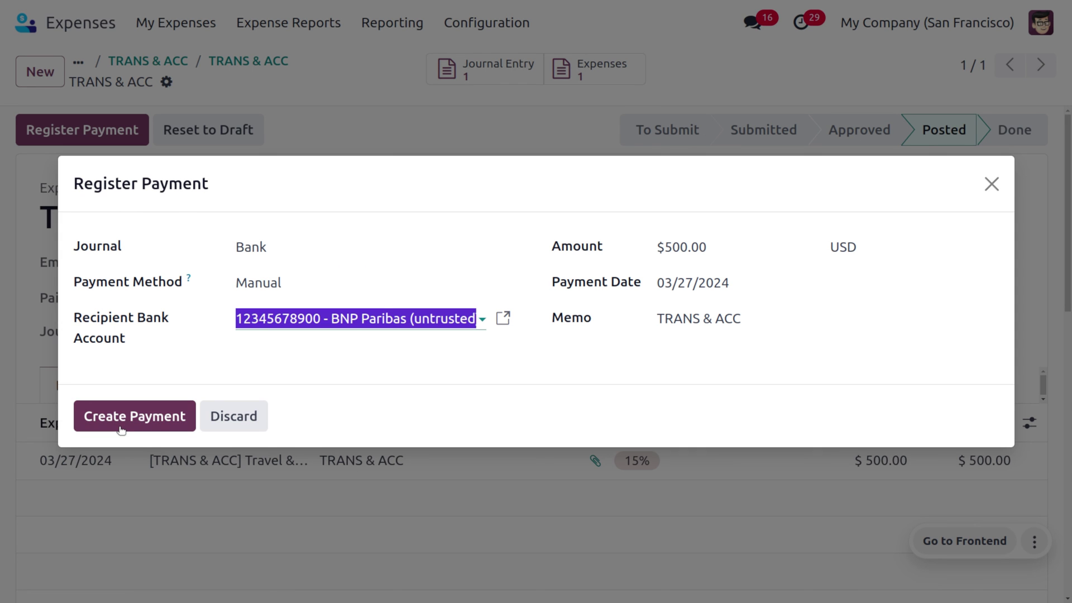
Create the $500.00 payment and open the linked vendor bill BILL/2024/03/0014
left_click(148, 418)
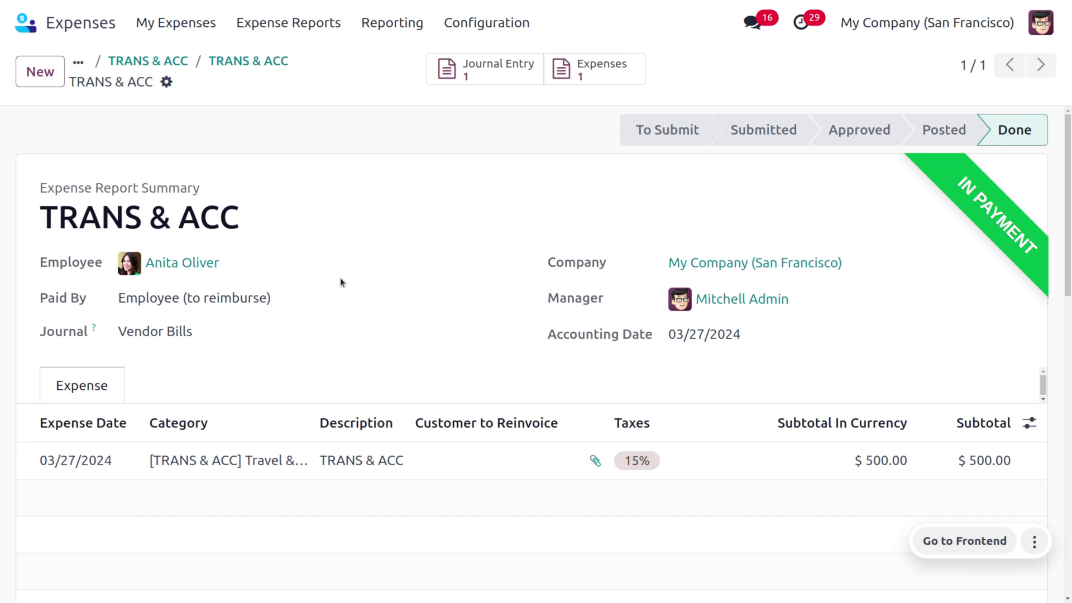
left_click(501, 68)
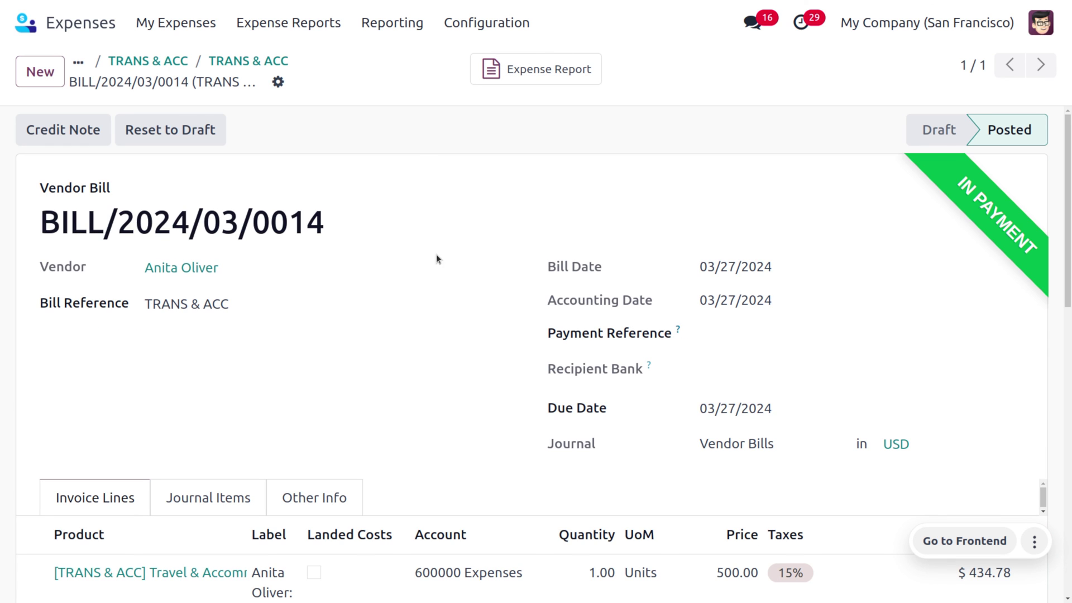